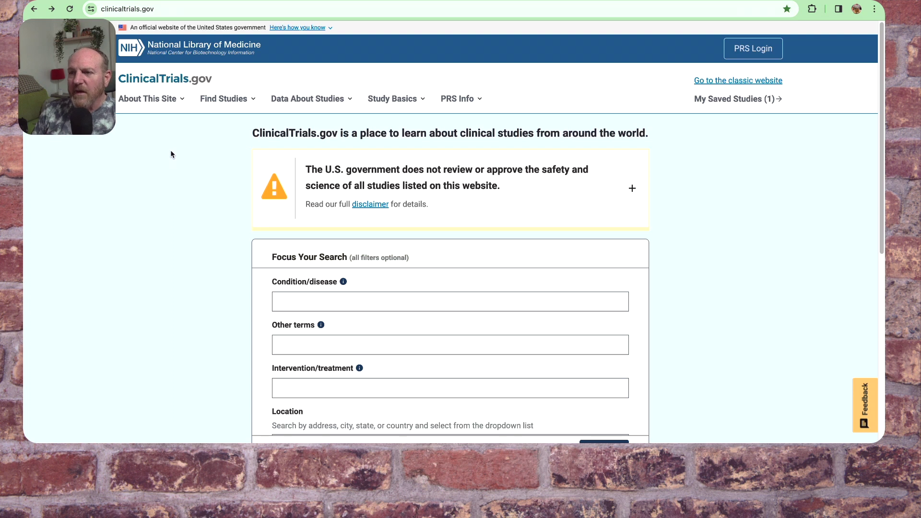
Set the condition to Throat Cancer and add HPV as the other search term
scroll(192, 208, down, 1)
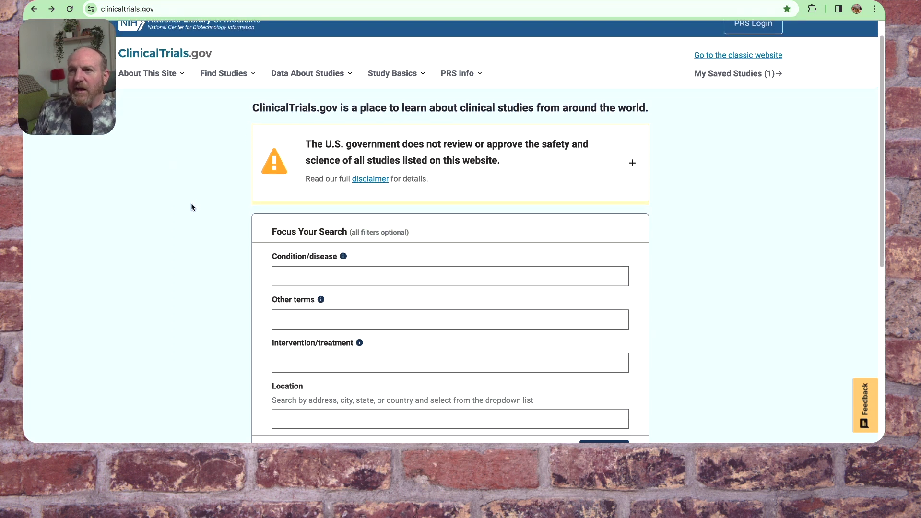
scroll(192, 207, up, 1)
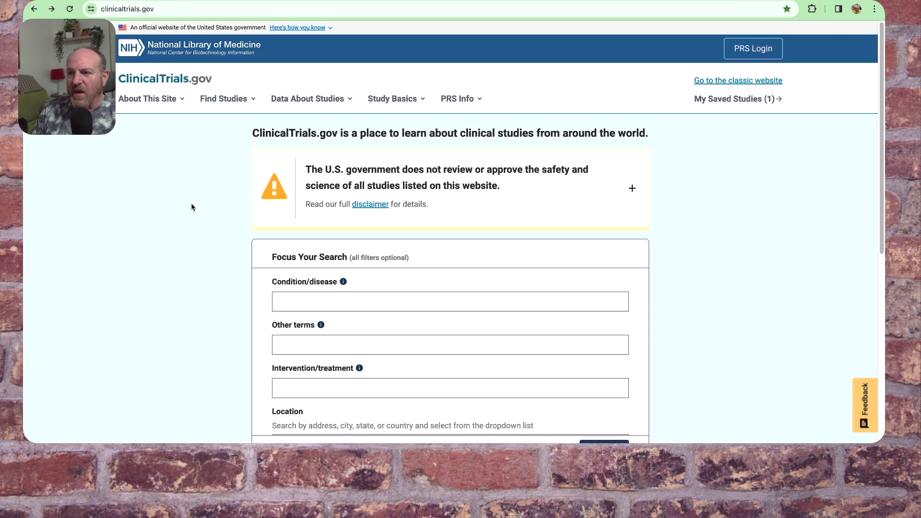
scroll(192, 207, down, 1)
scroll(191, 207, down, 1)
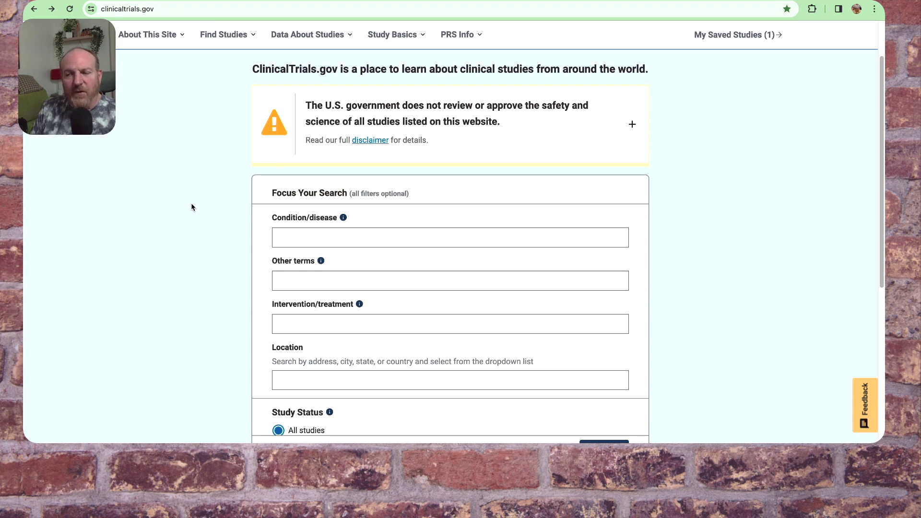
click(298, 233)
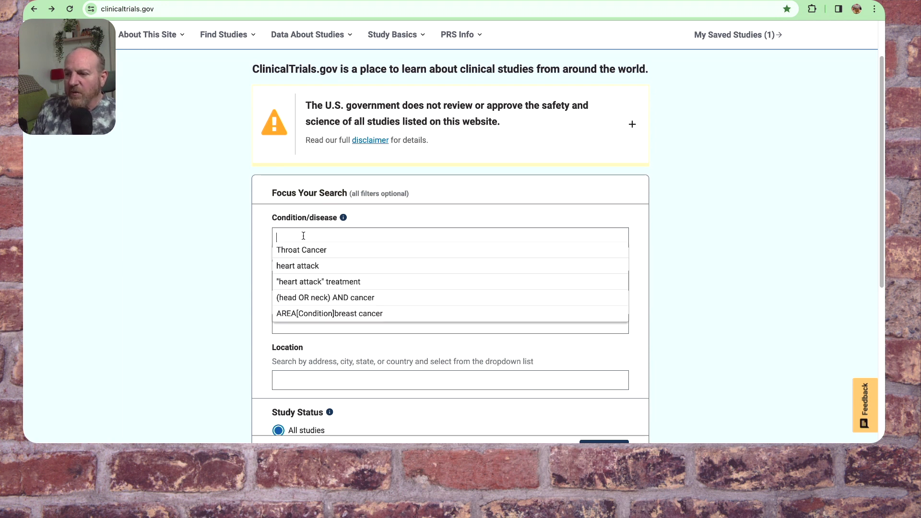
click(312, 250)
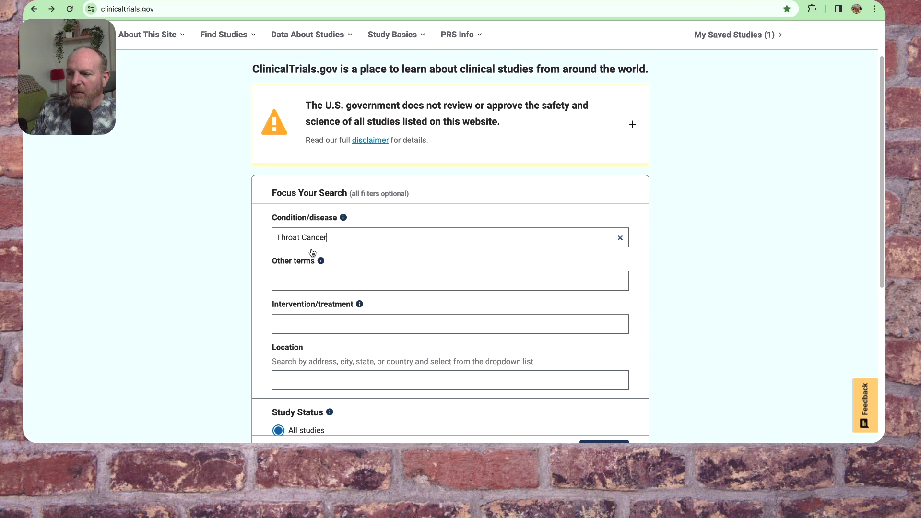
click(312, 282)
click(291, 293)
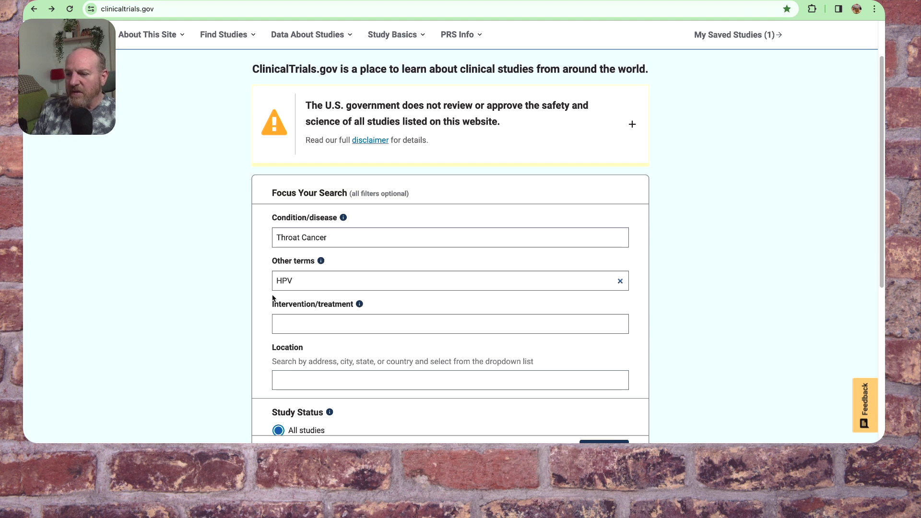
Look at the intervention/treatment suggestions, then dismiss them without choosing one
scroll(271, 297, down, 2)
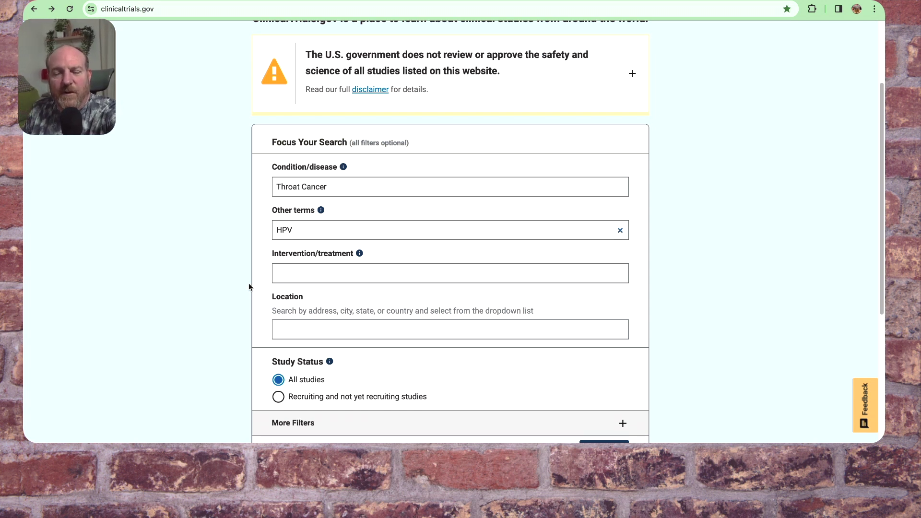
click(304, 270)
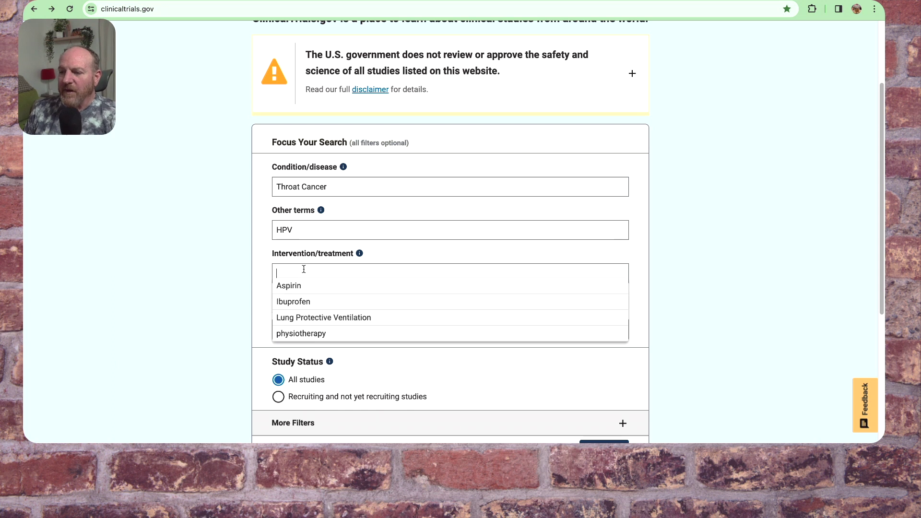
click(258, 286)
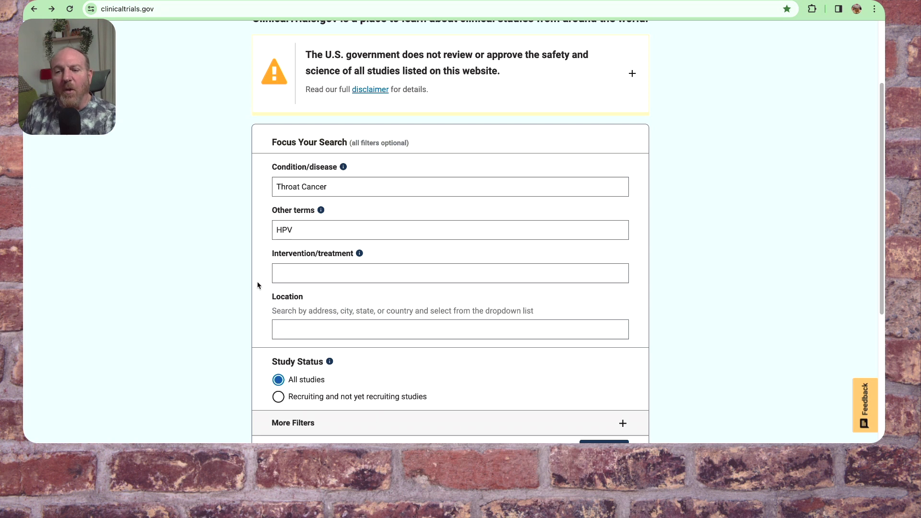
Limit the location to USA and the status to recruiting and not yet recruiting studies
scroll(259, 288, down, 2)
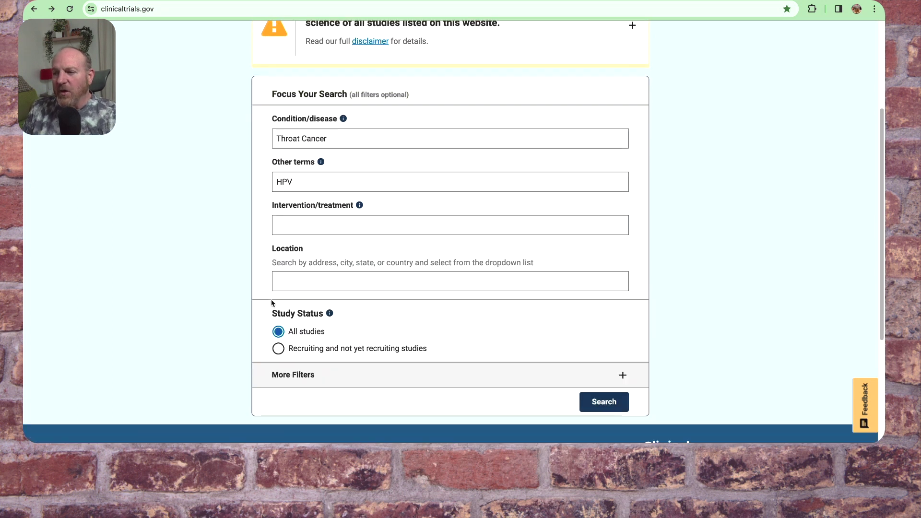
click(309, 282)
click(295, 315)
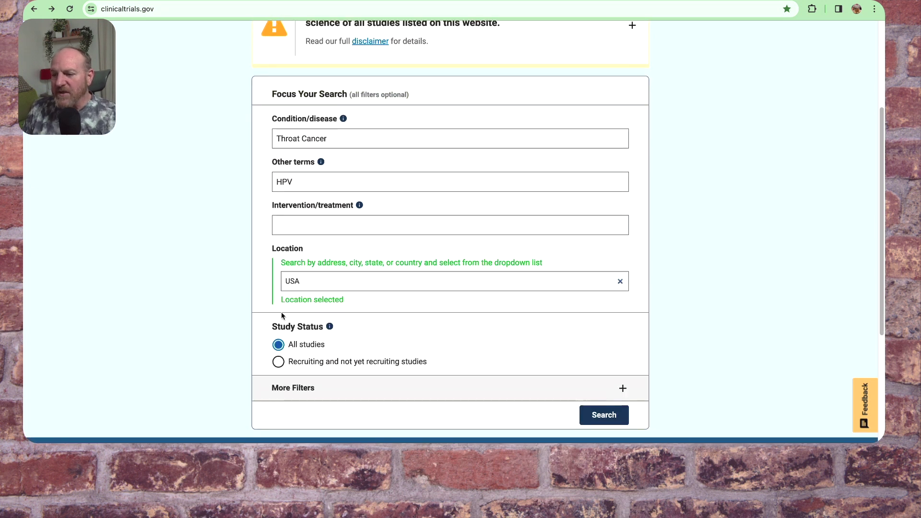
scroll(282, 315, down, 3)
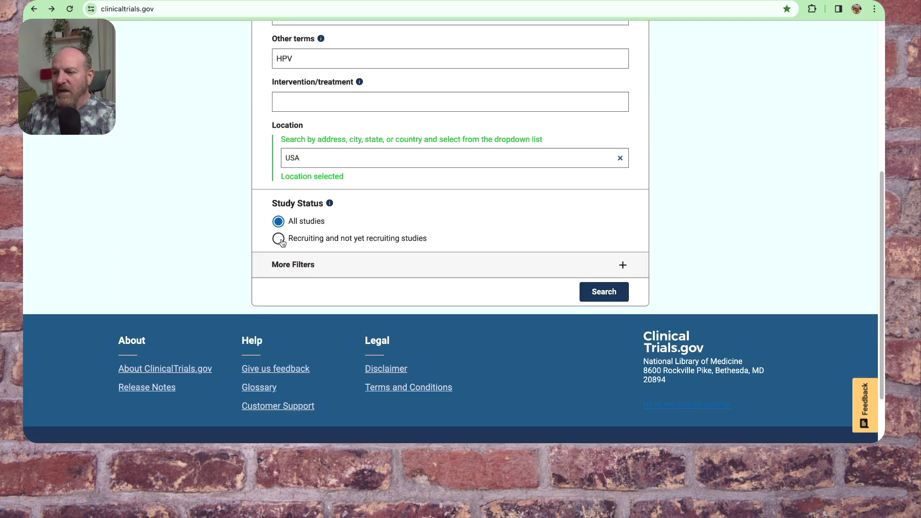
click(279, 239)
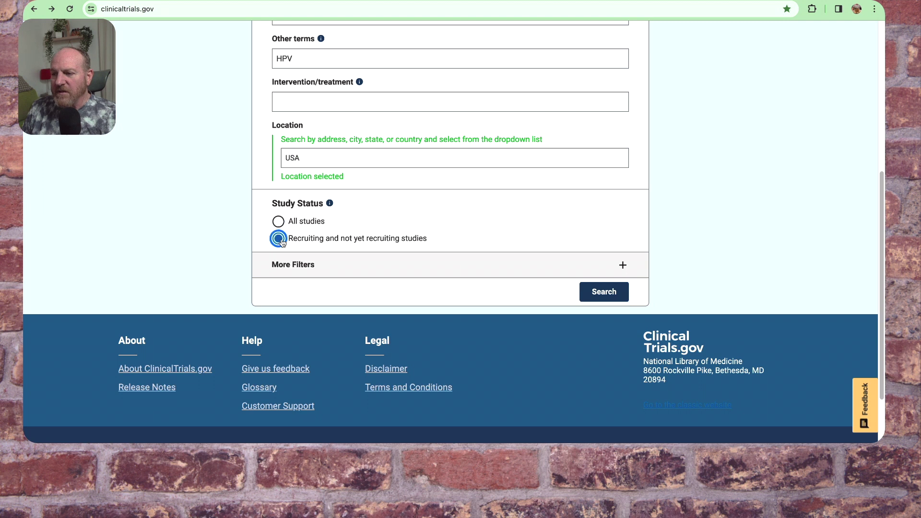
Under More Filters, restrict eligibility to Male and Adult (18–64)
click(294, 265)
scroll(203, 293, down, 4)
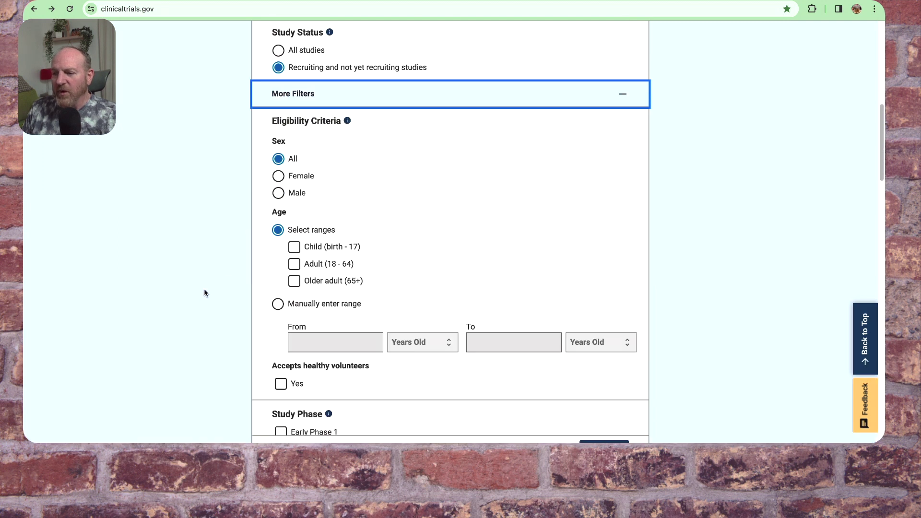
click(279, 193)
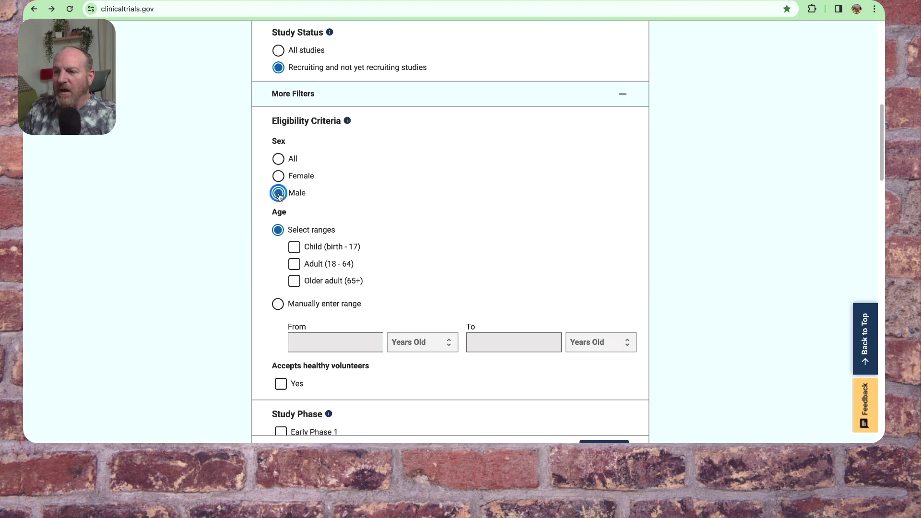
click(294, 264)
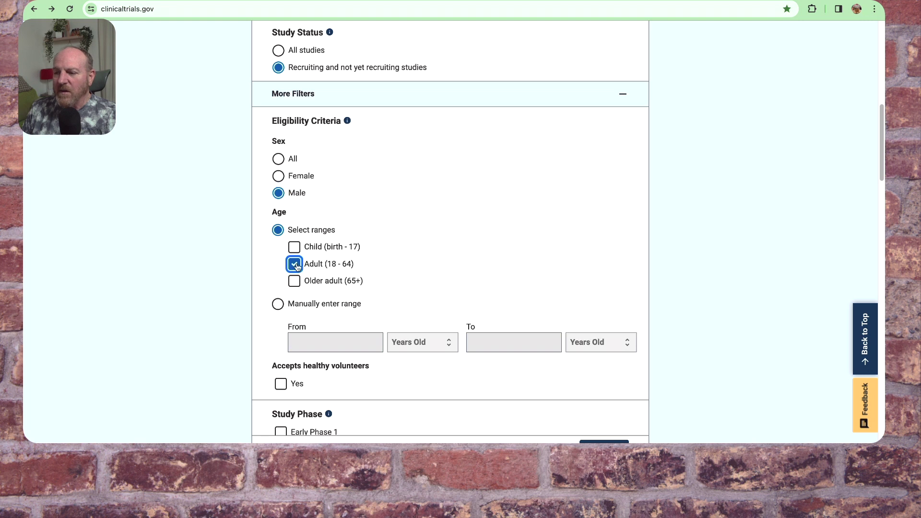
Restrict the study type to Interventional and scroll to the end of the form
scroll(261, 288, down, 6)
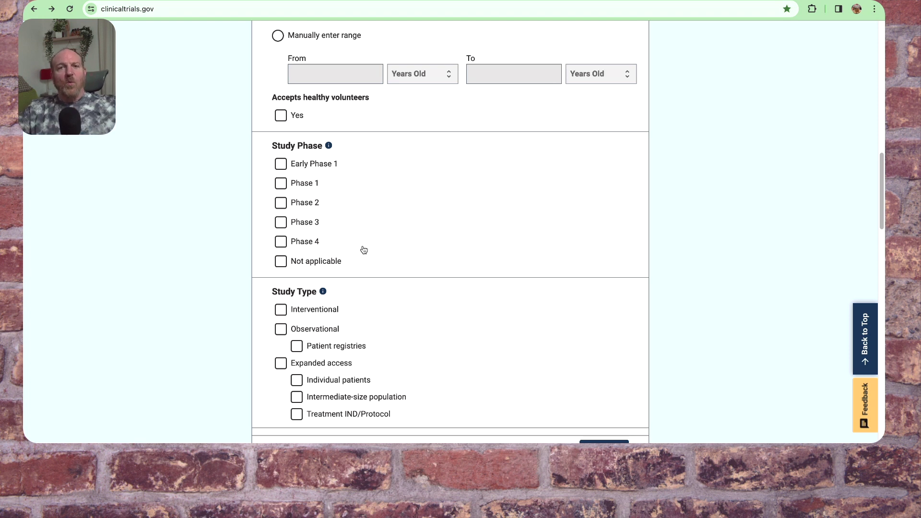
scroll(362, 251, down, 2)
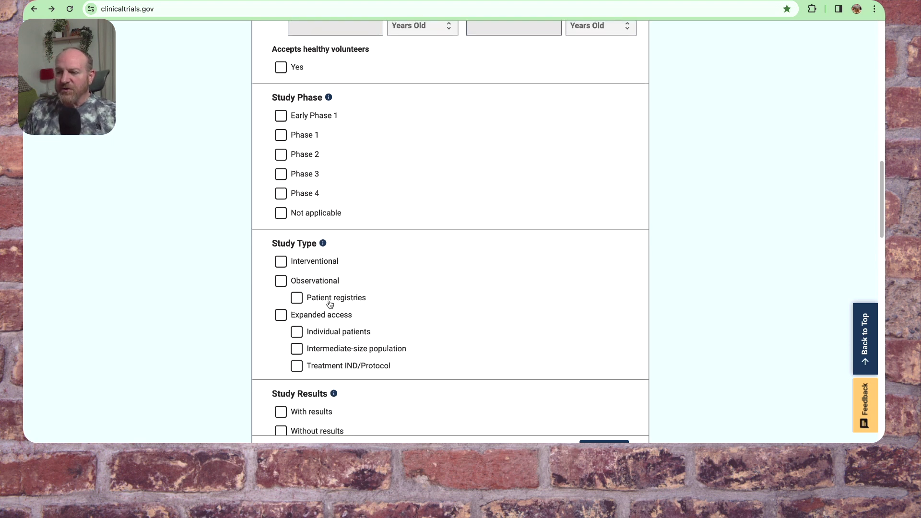
click(283, 264)
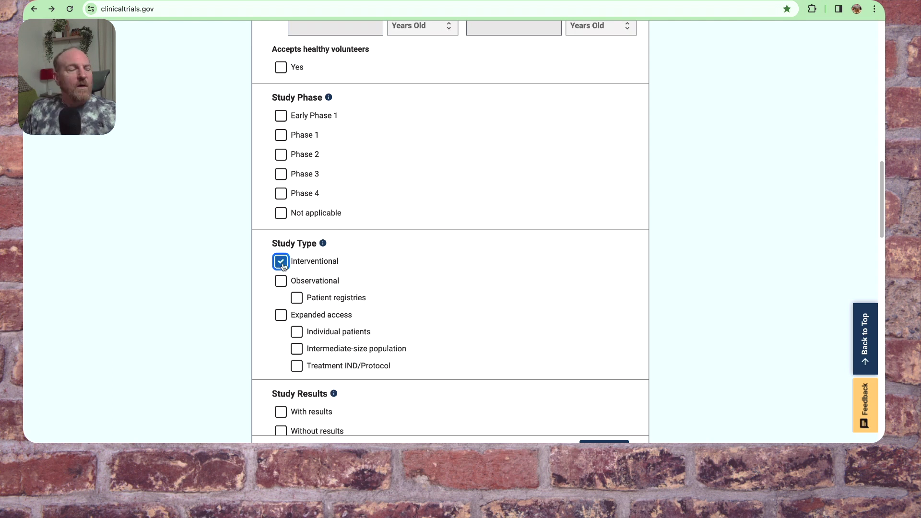
scroll(272, 292, down, 1)
scroll(273, 293, down, 5)
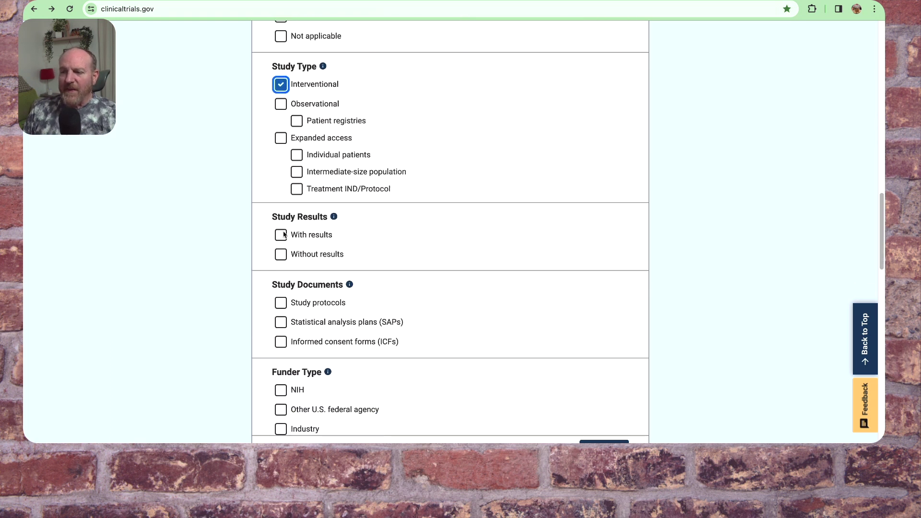
scroll(255, 300, down, 3)
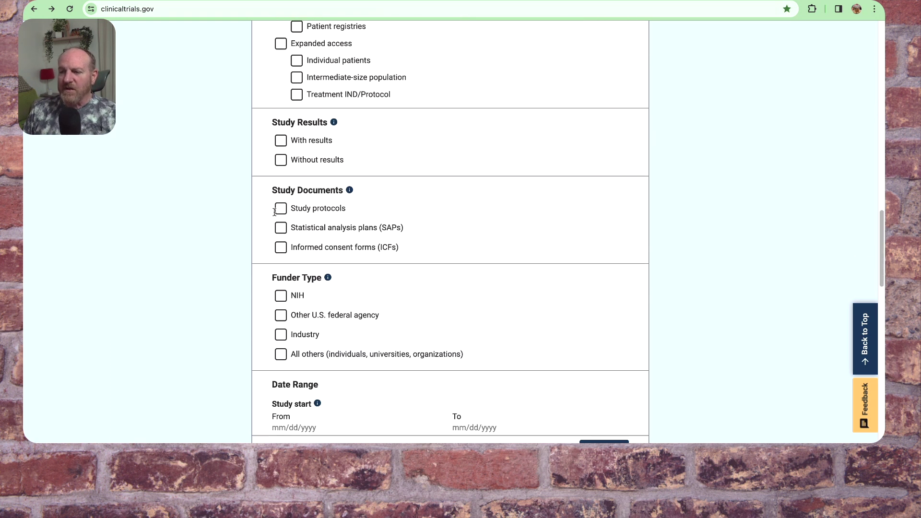
scroll(268, 260, down, 3)
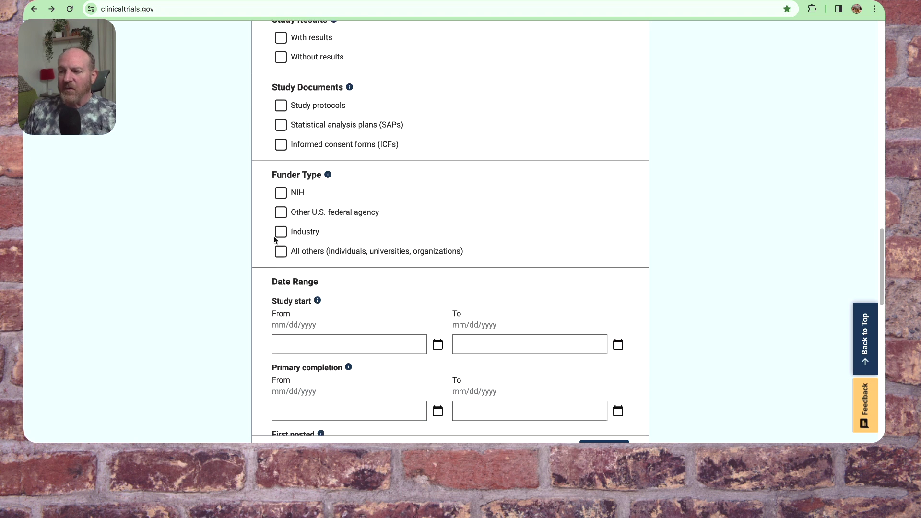
scroll(263, 227, down, 1)
scroll(264, 227, down, 14)
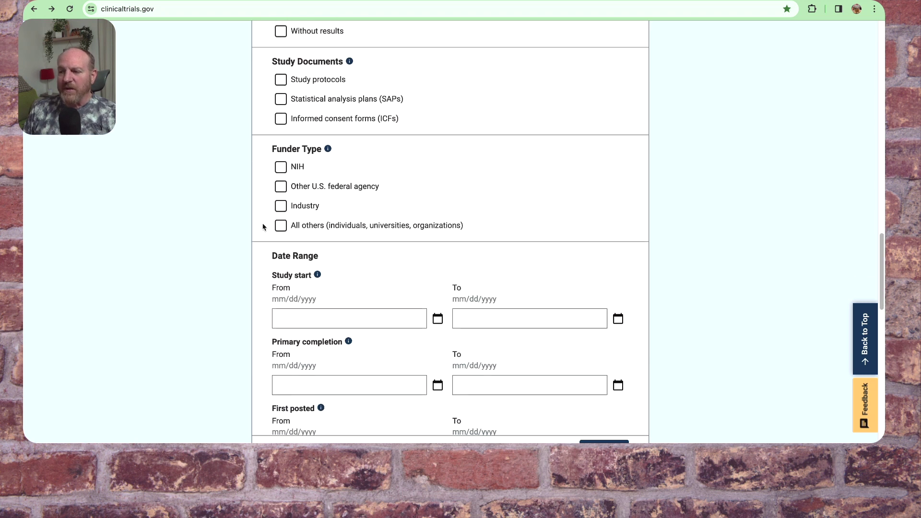
scroll(263, 227, down, 4)
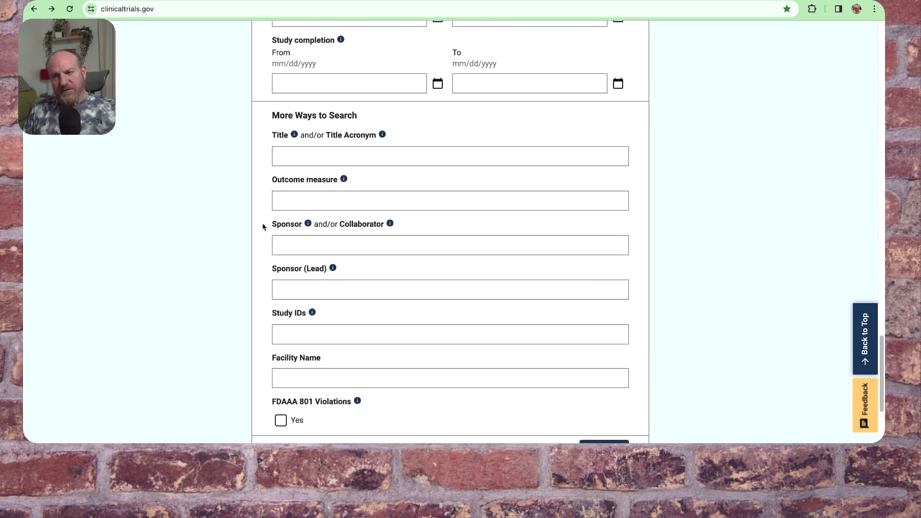
scroll(263, 227, down, 2)
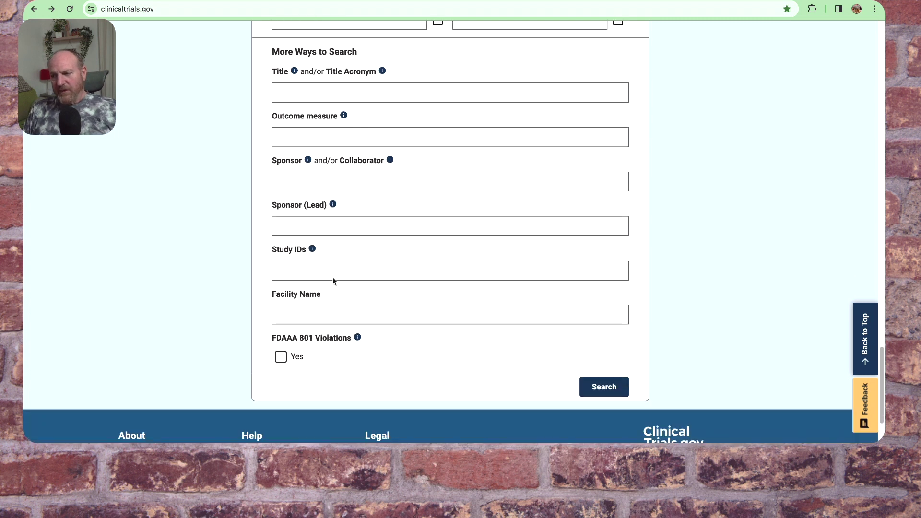
Run the search and open the second of 31 results, the reduced radiation therapy study NCT05491512
click(609, 390)
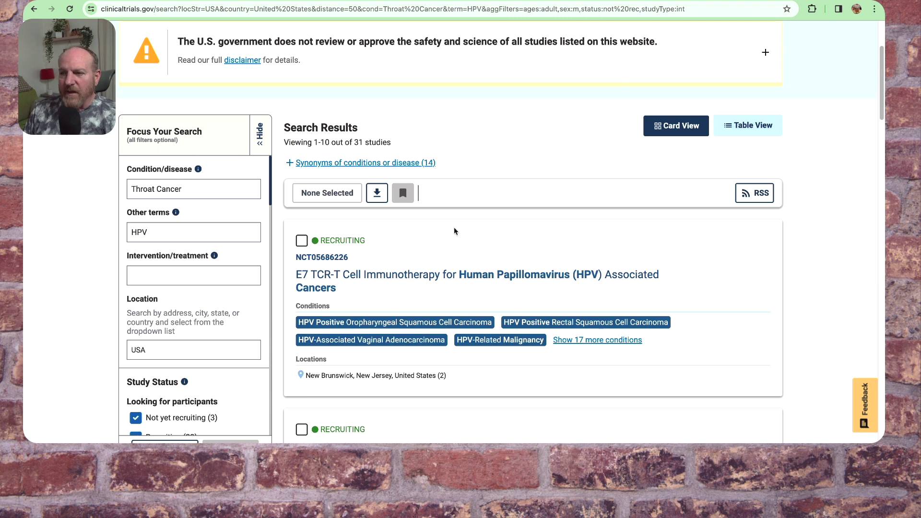
scroll(454, 231, down, 4)
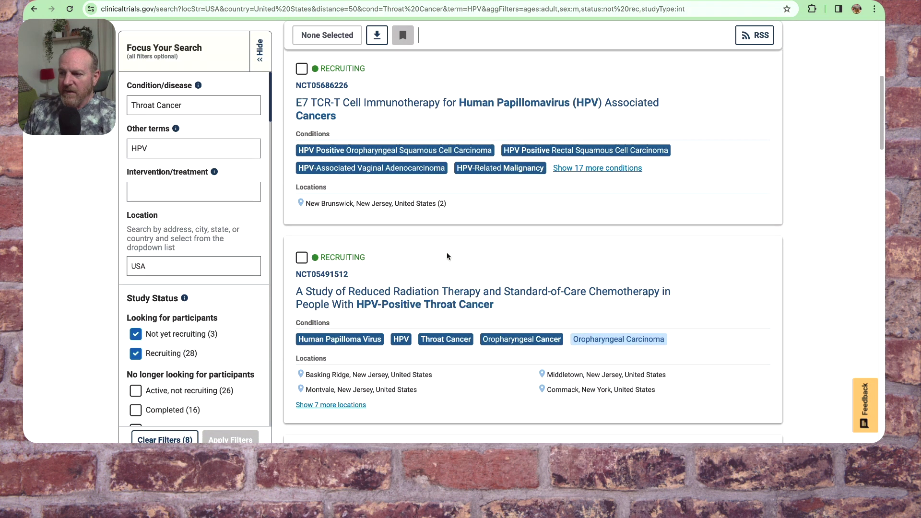
scroll(448, 257, down, 1)
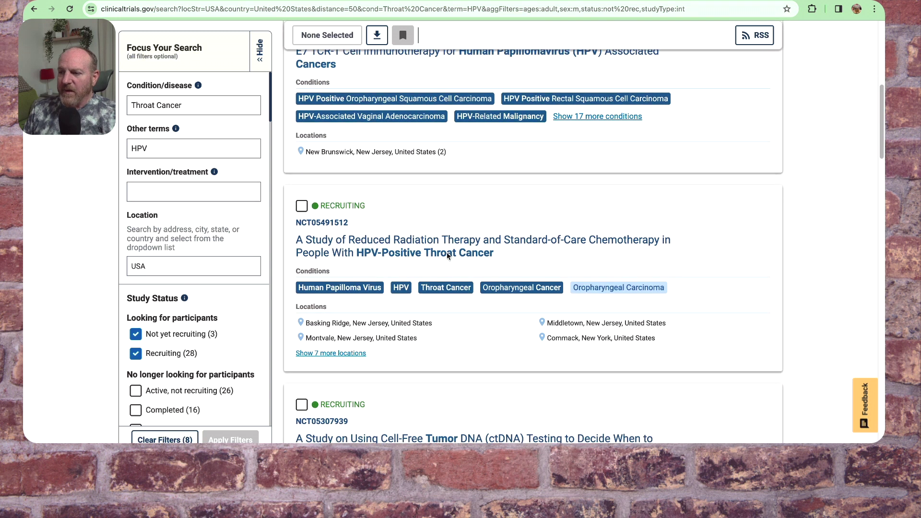
click(388, 242)
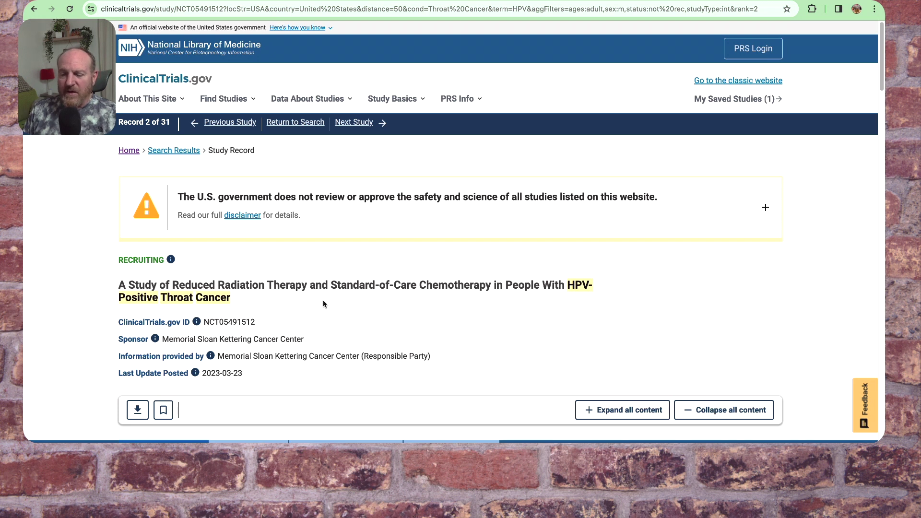
Check the glossary explanation of the RECRUITING status, then close it
scroll(324, 300, down, 2)
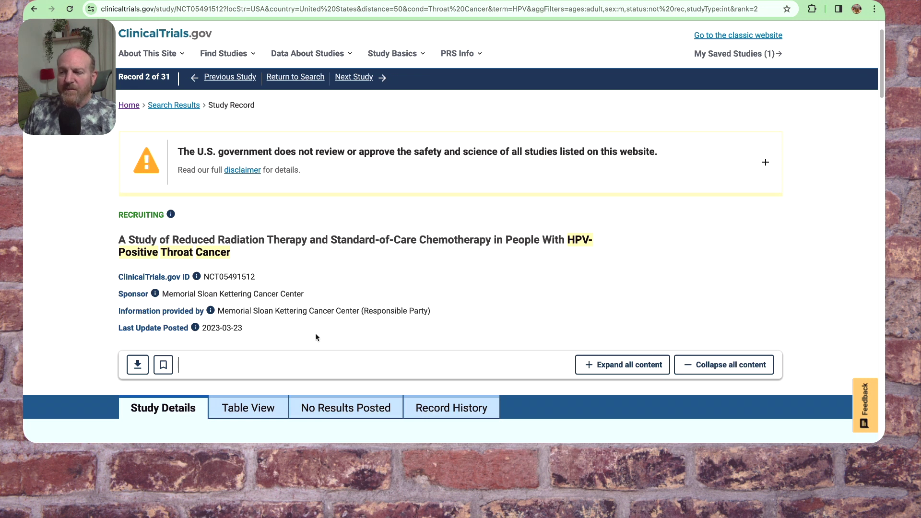
scroll(316, 338, down, 1)
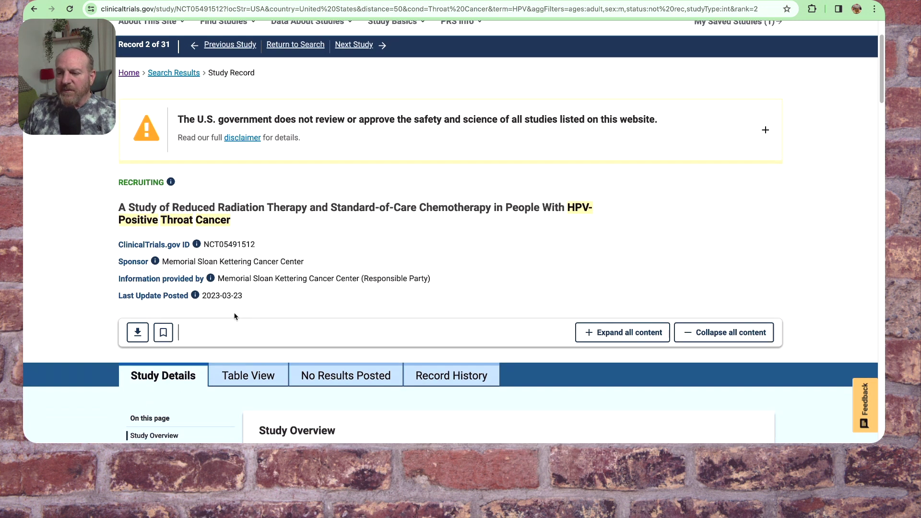
scroll(234, 307, down, 1)
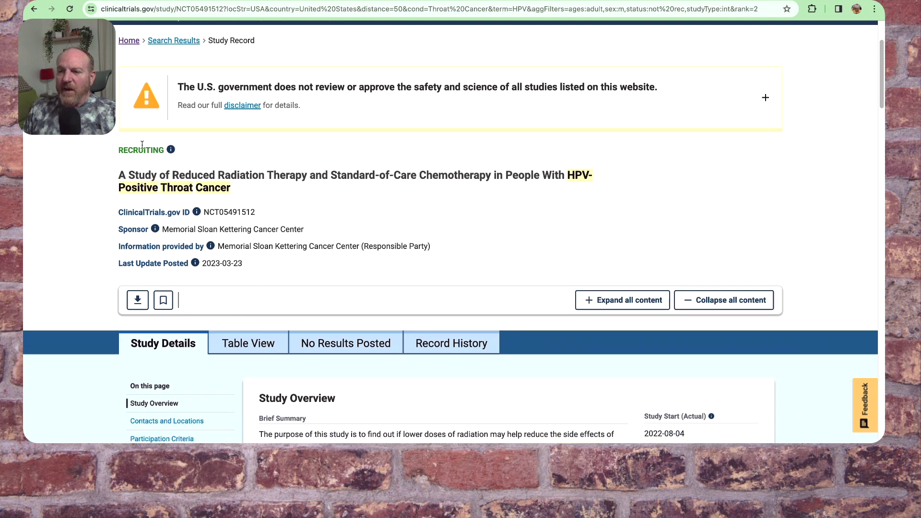
click(171, 150)
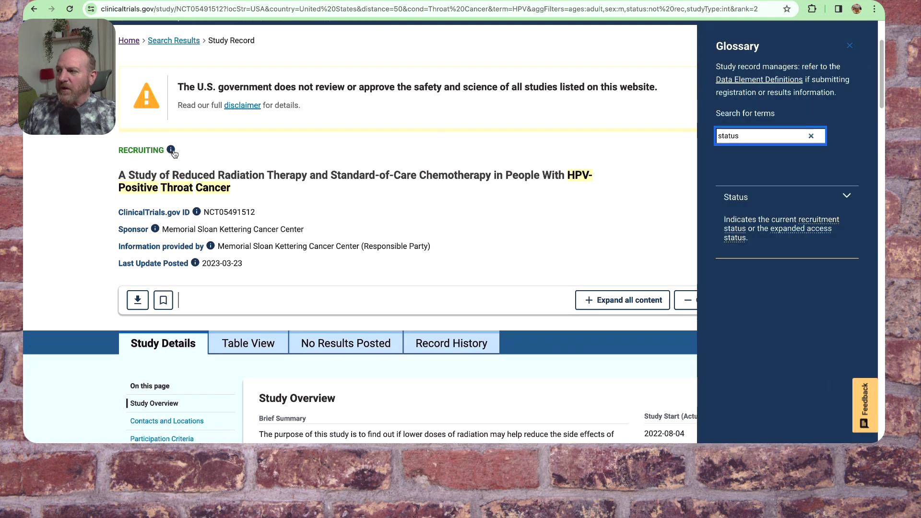
click(850, 47)
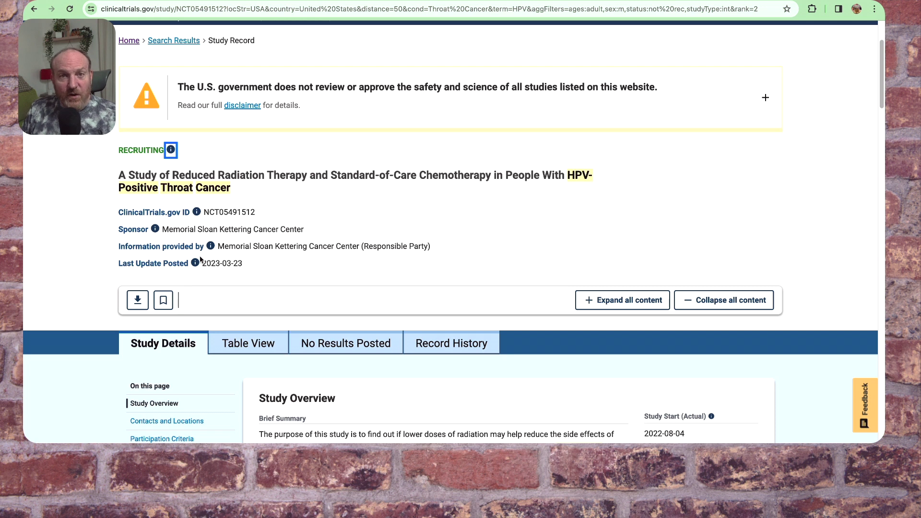
Expand and re-collapse the interventions list, then jump to Participation Criteria
scroll(232, 272, down, 4)
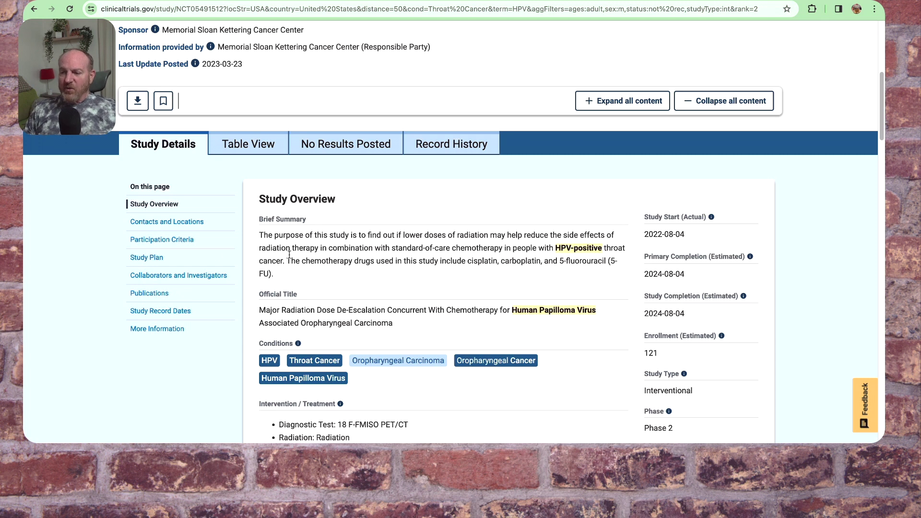
scroll(307, 298, down, 3)
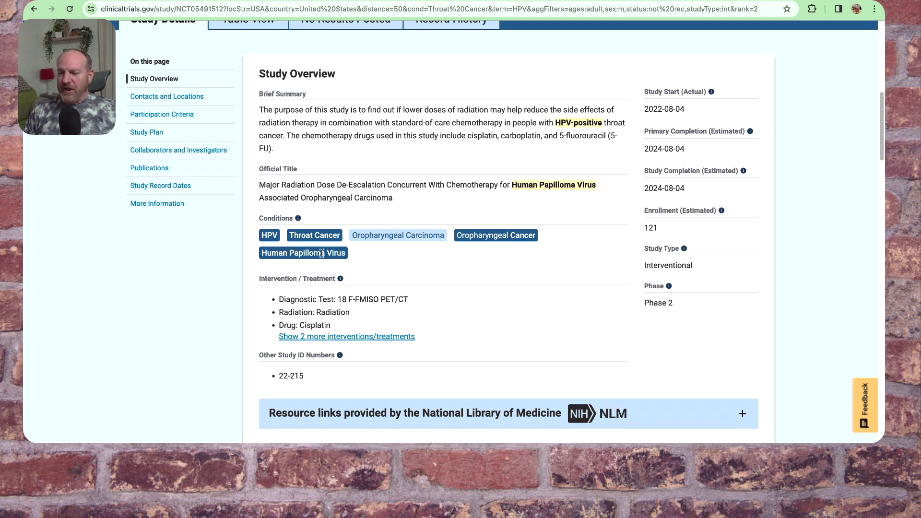
scroll(422, 319, down, 1)
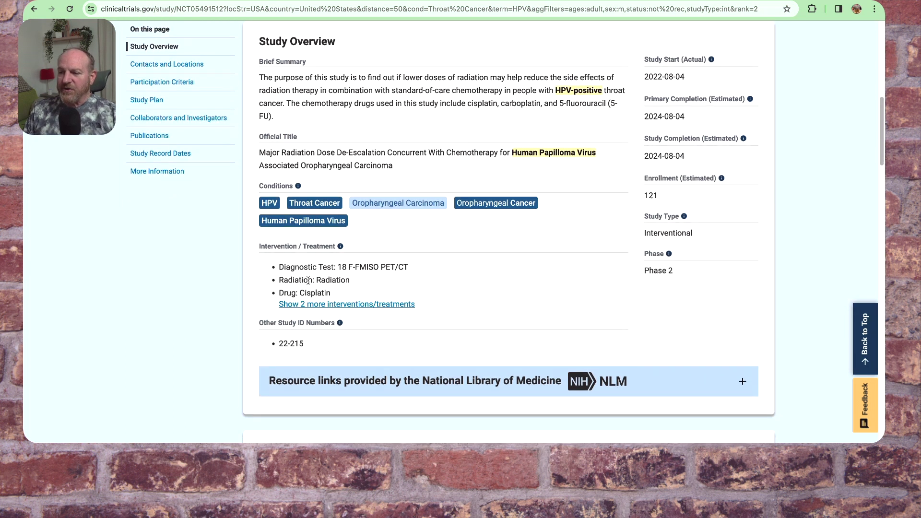
click(305, 305)
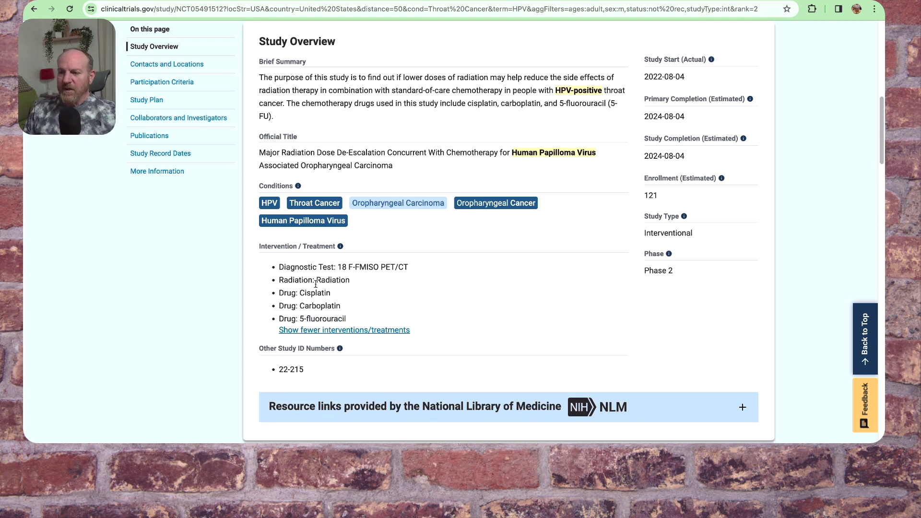
click(339, 332)
scroll(350, 307, down, 5)
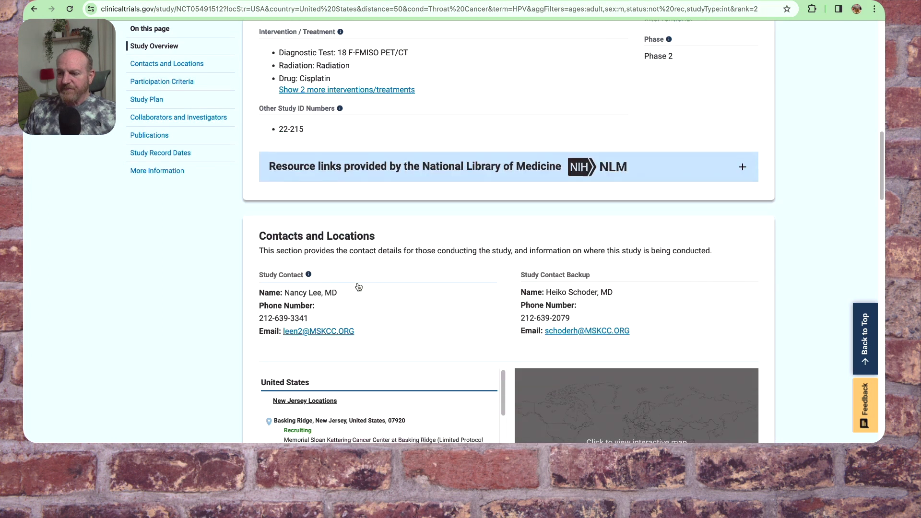
click(187, 84)
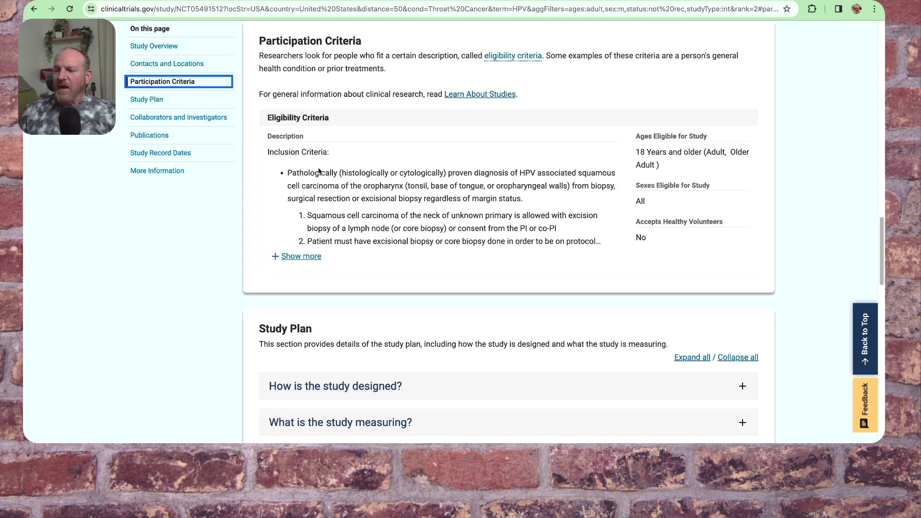
Expand the full eligibility criteria and read through every inclusion and exclusion criterion
click(301, 256)
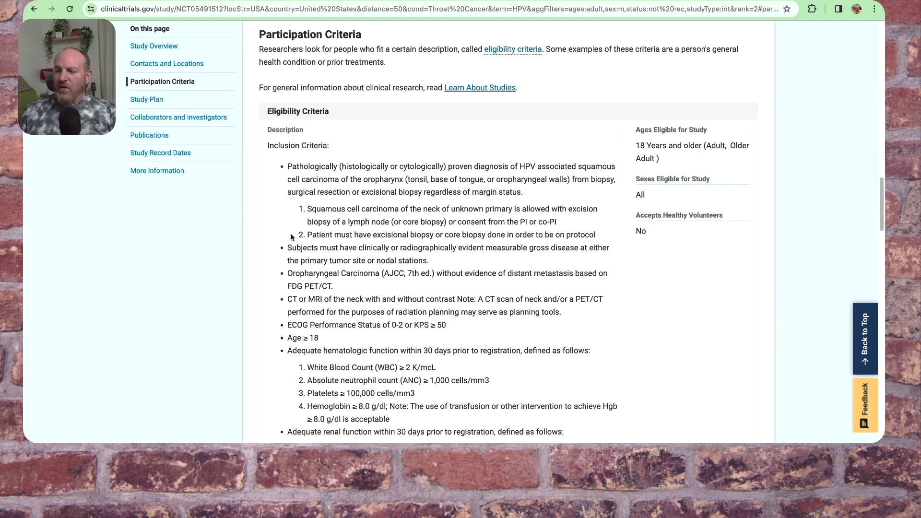
scroll(280, 236, down, 3)
scroll(241, 219, down, 7)
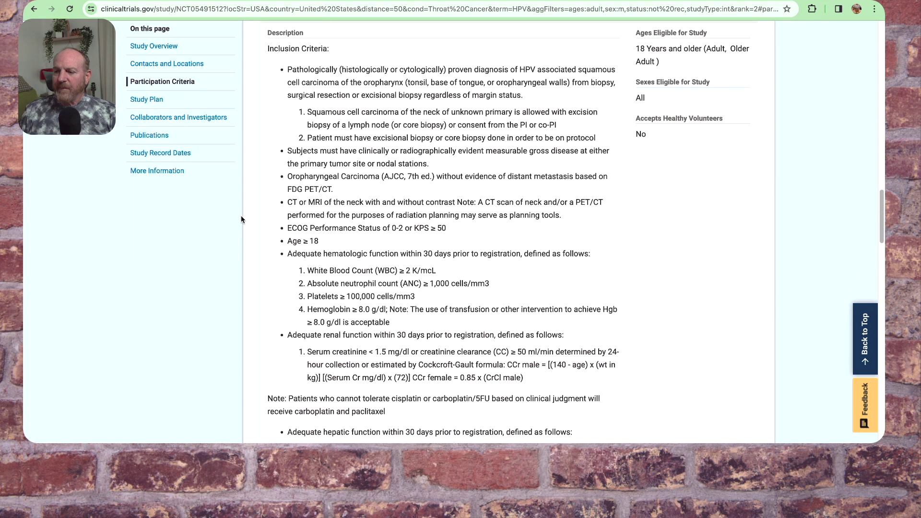
scroll(263, 213, down, 3)
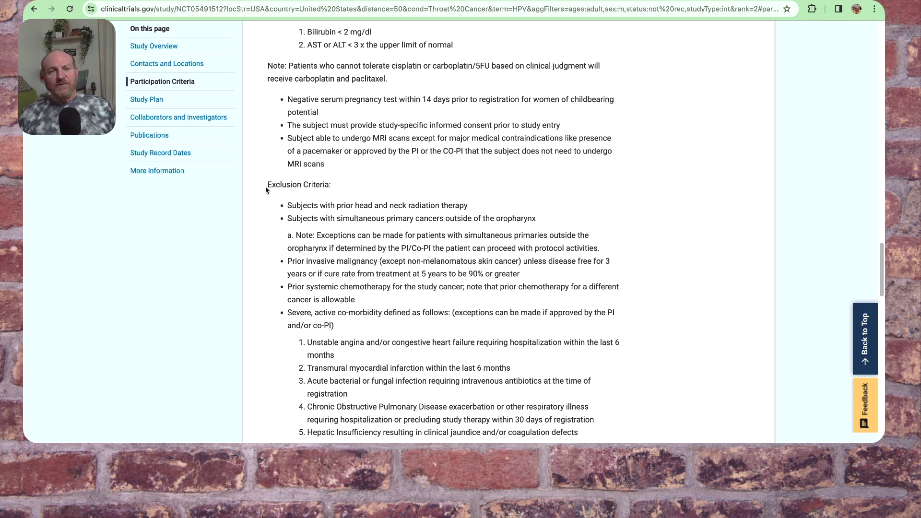
scroll(266, 189, down, 3)
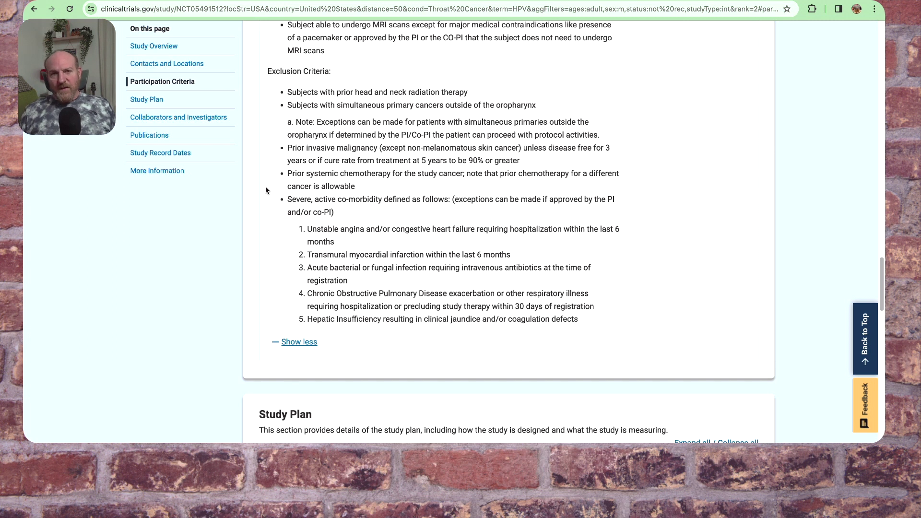
scroll(266, 190, down, 1)
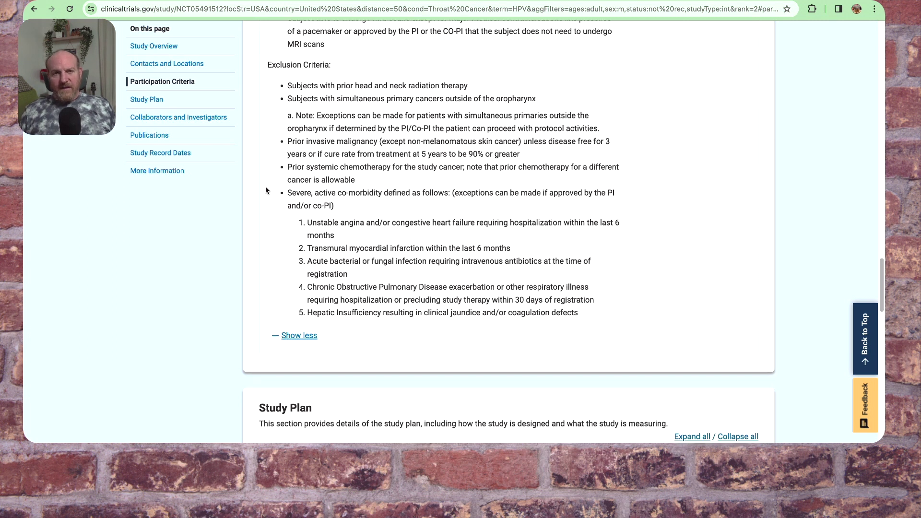
scroll(266, 190, up, 2)
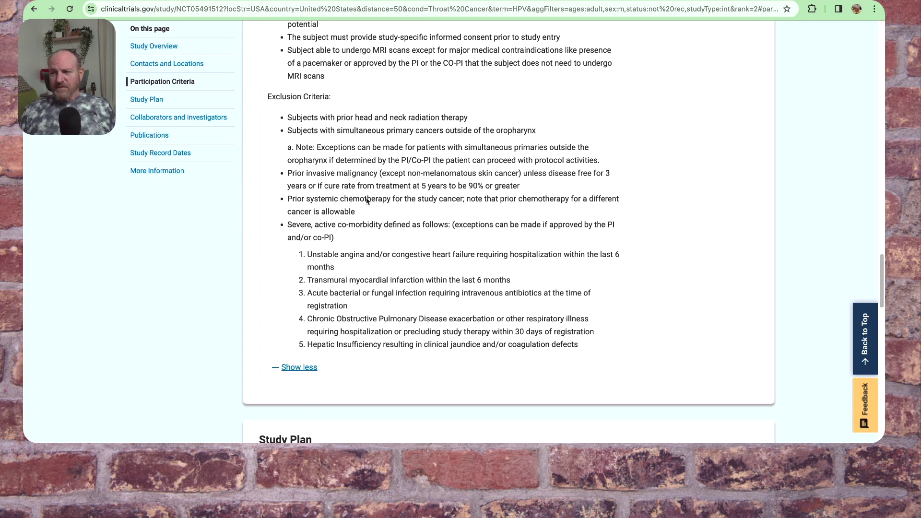
scroll(367, 198, up, 3)
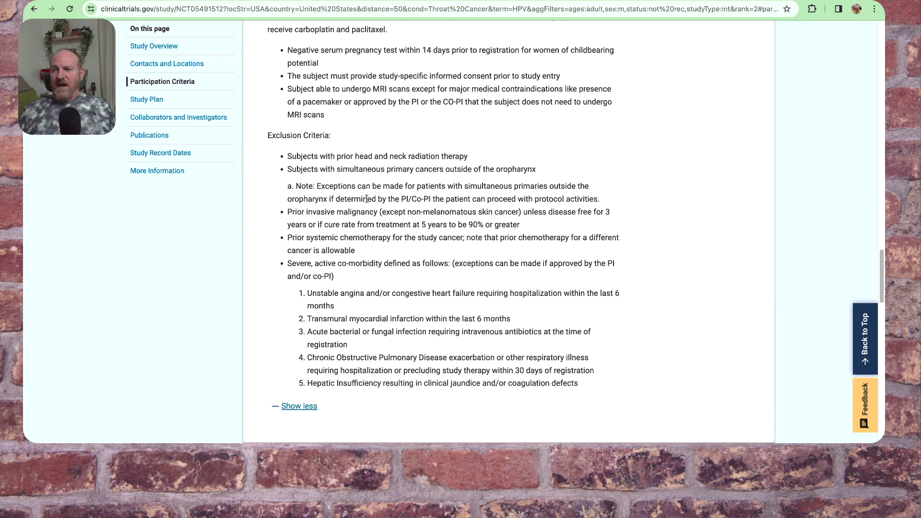
scroll(367, 198, up, 3)
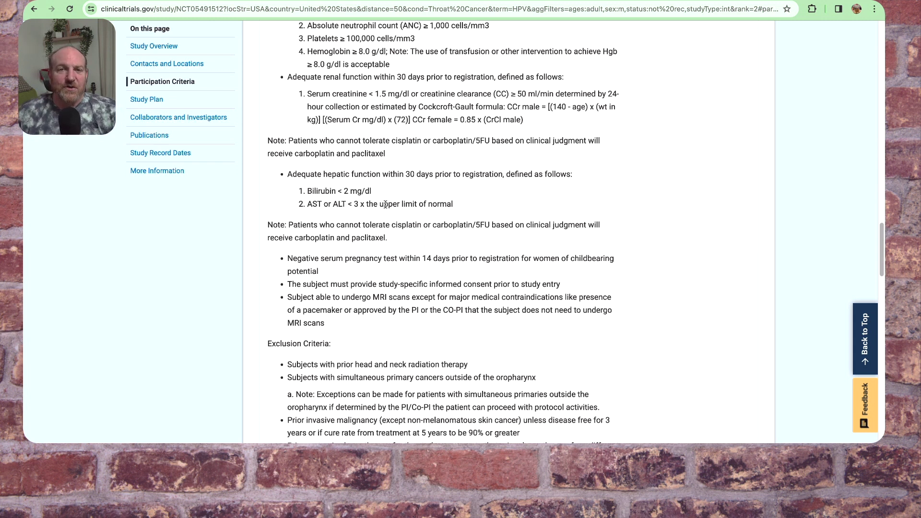
scroll(385, 205, up, 1)
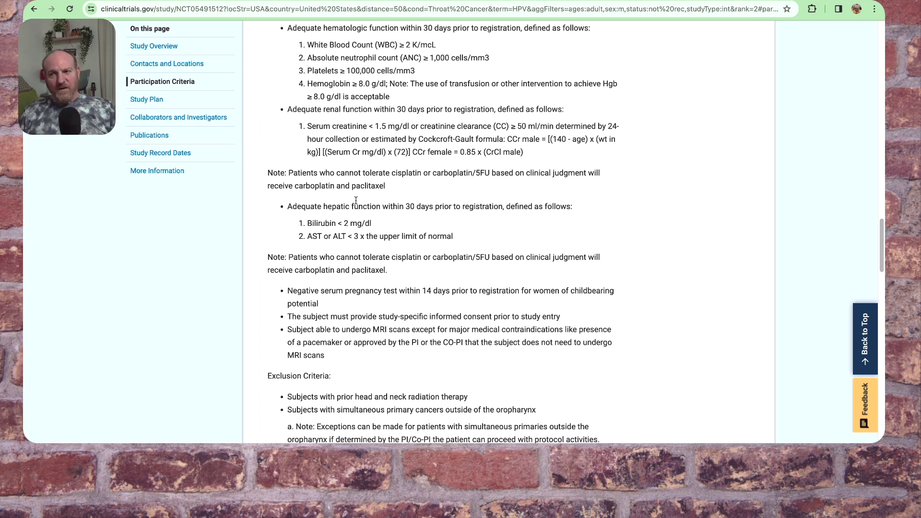
Go back to the 31 Throat Cancer and HPV results and browse the listed studies
click(35, 9)
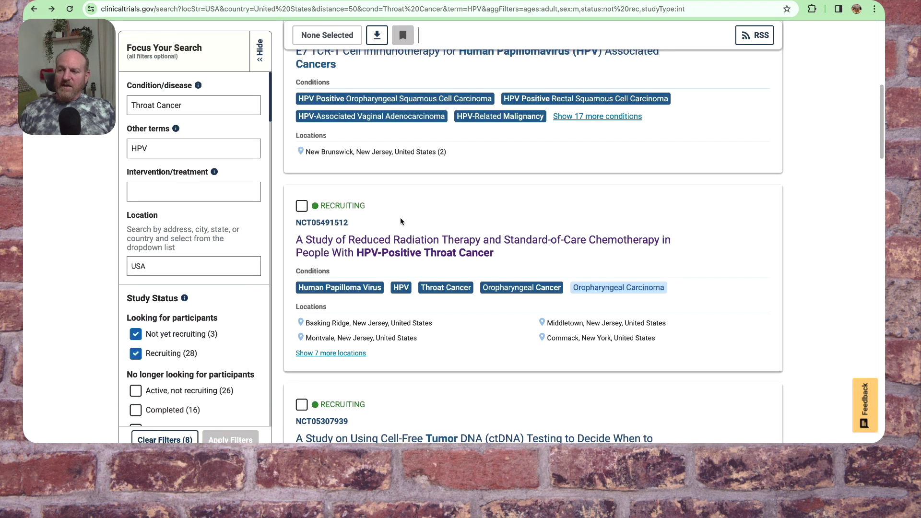
scroll(412, 249, down, 3)
scroll(411, 249, down, 1)
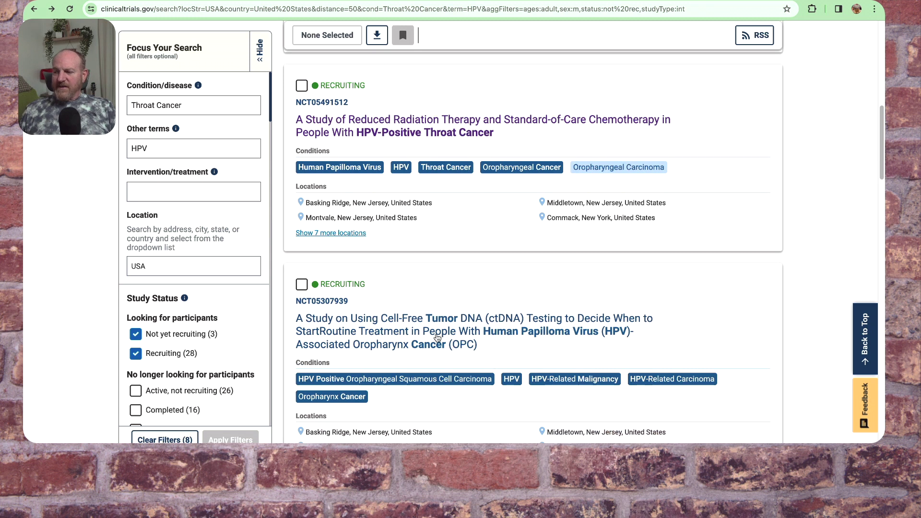
scroll(437, 338, down, 2)
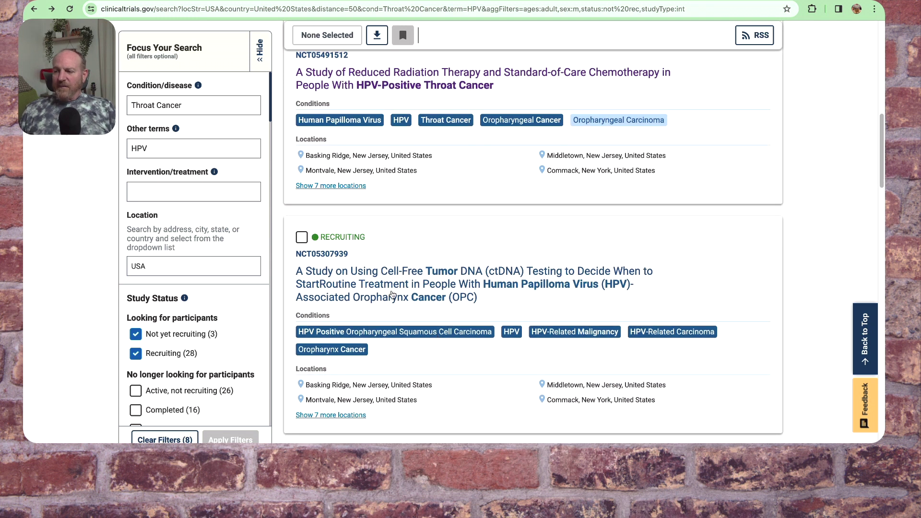
scroll(413, 295, down, 8)
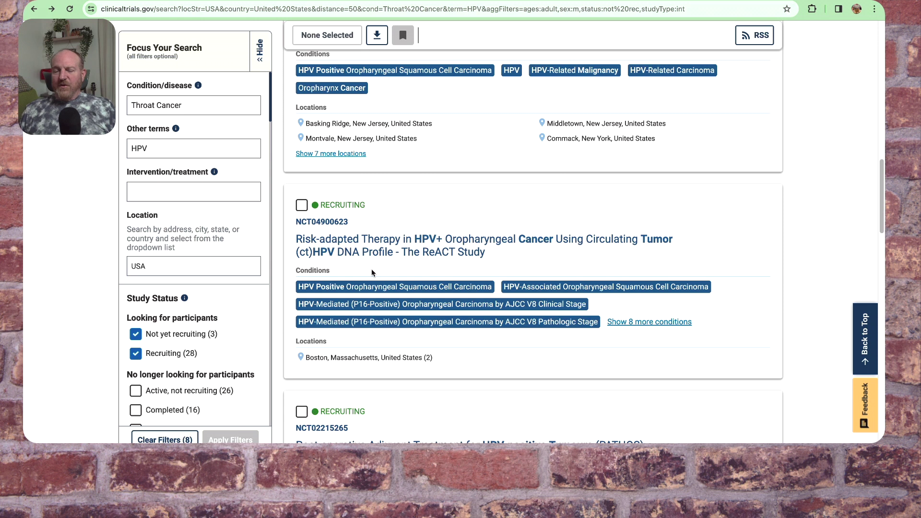
scroll(372, 269, up, 9)
scroll(372, 268, up, 12)
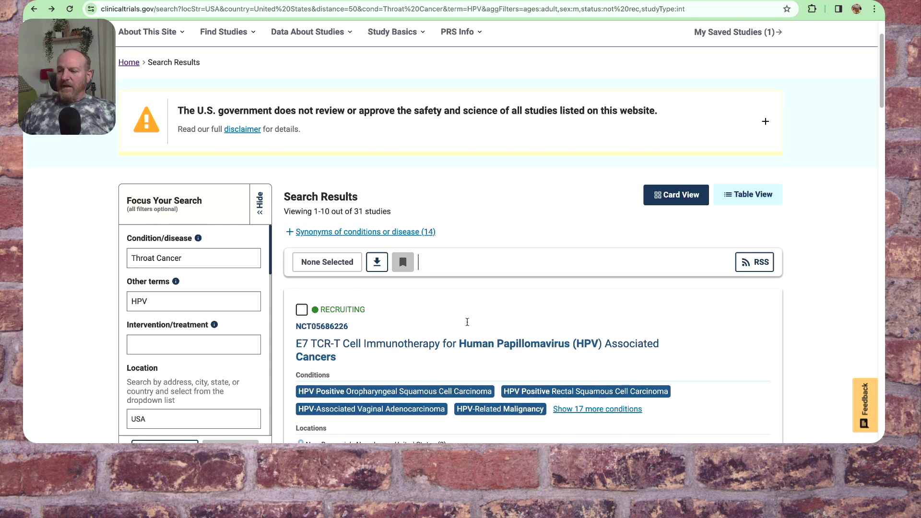
scroll(473, 352, down, 7)
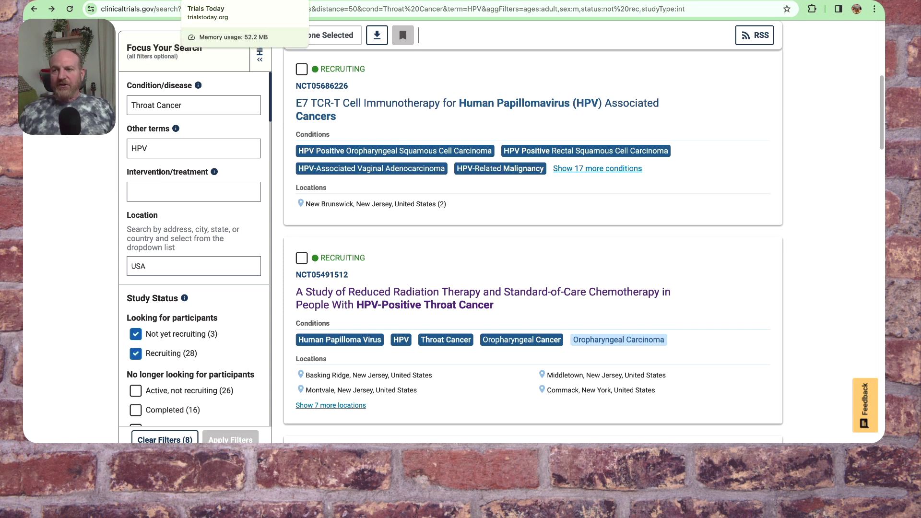
In Trials Today's guided search, answer question 1 with 'already tried approved treatments'
click(225, 2)
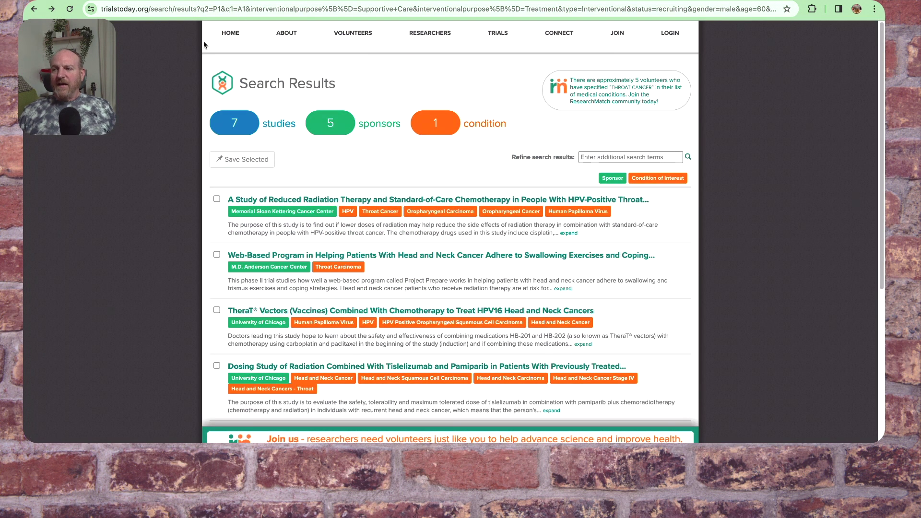
click(37, 12)
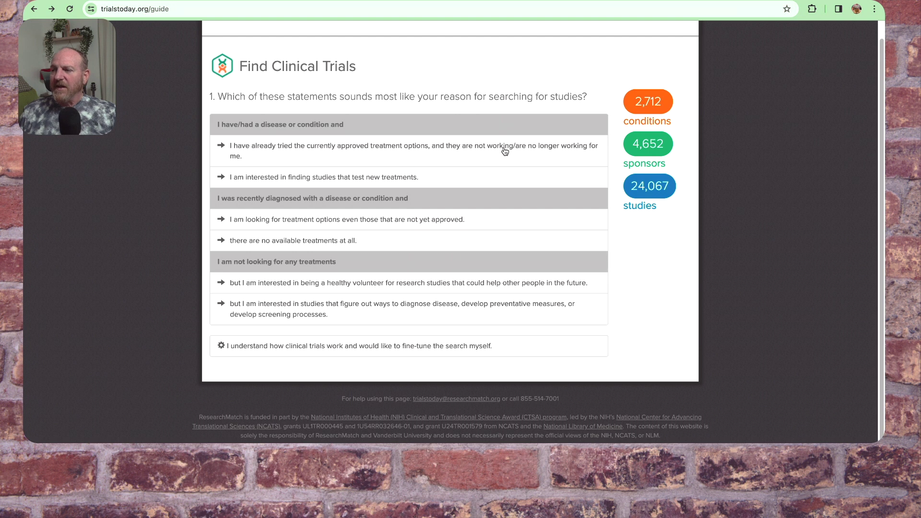
click(379, 153)
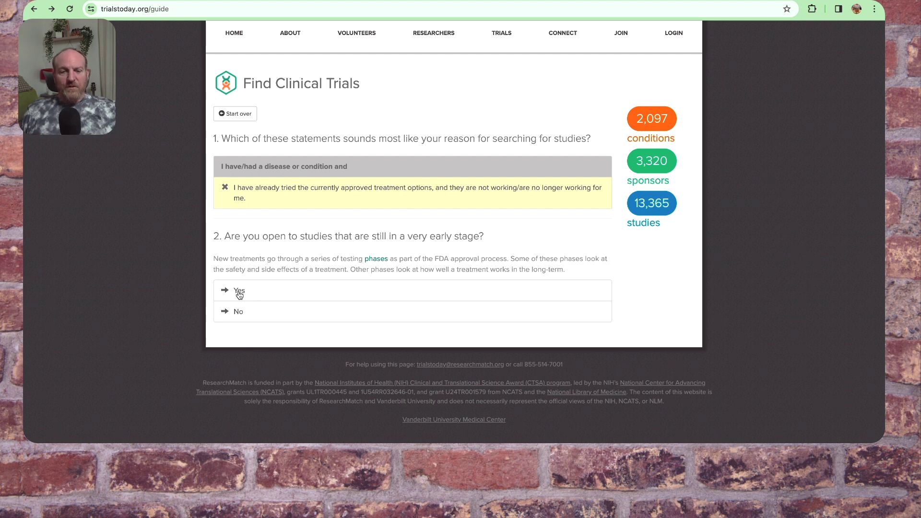
Answer Yes to very early-stage studies, replacing the earlier No answer
click(239, 292)
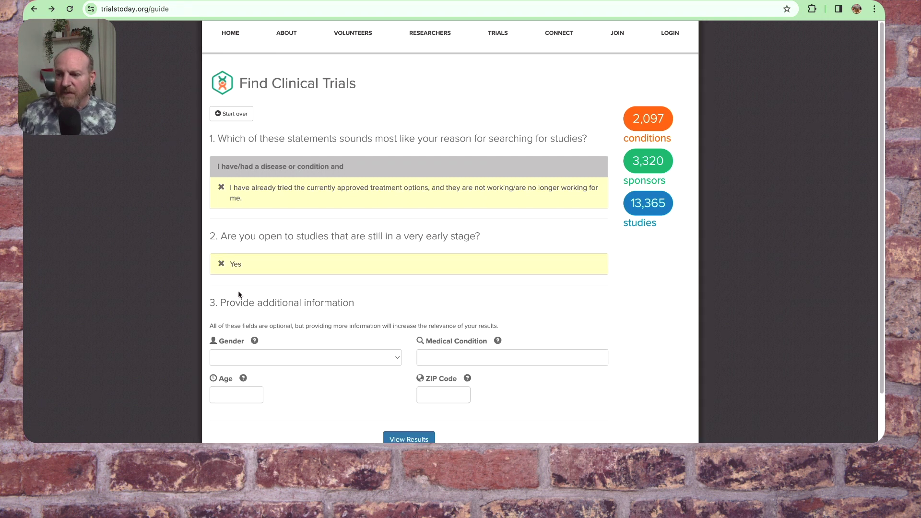
scroll(242, 288, down, 1)
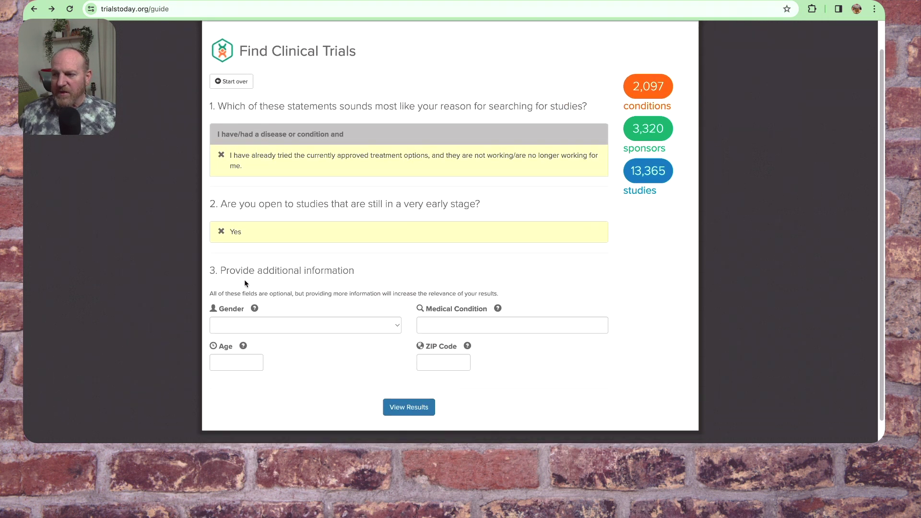
click(221, 232)
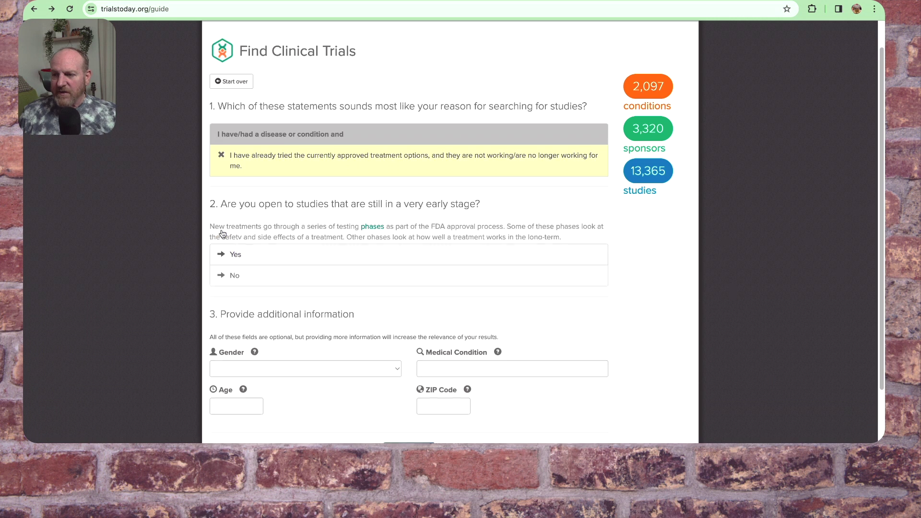
click(234, 280)
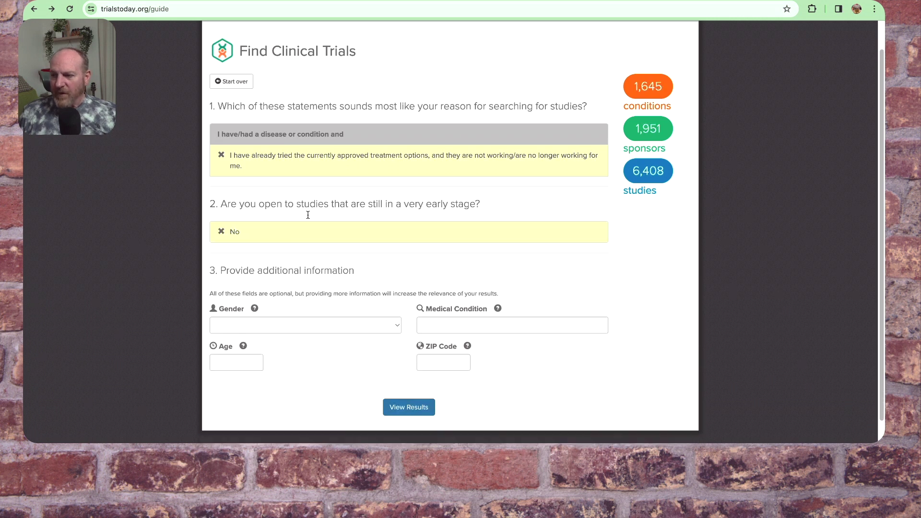
click(222, 232)
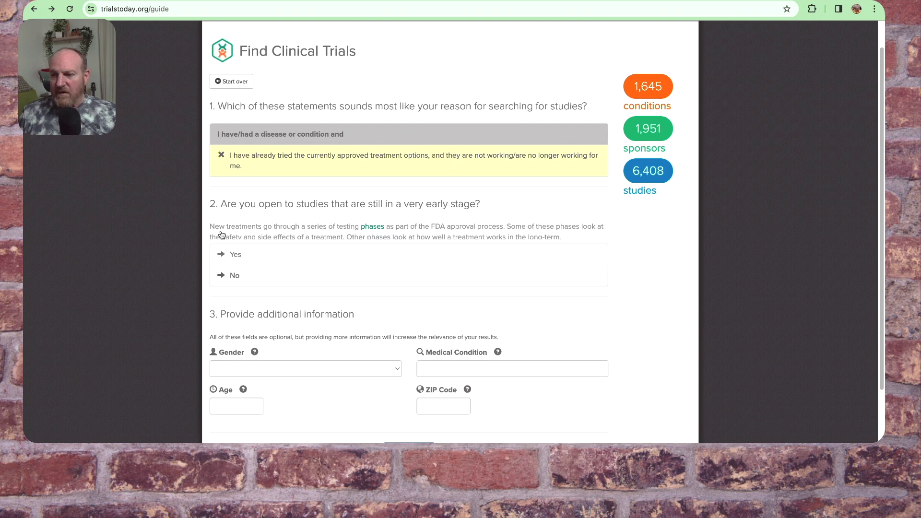
click(230, 258)
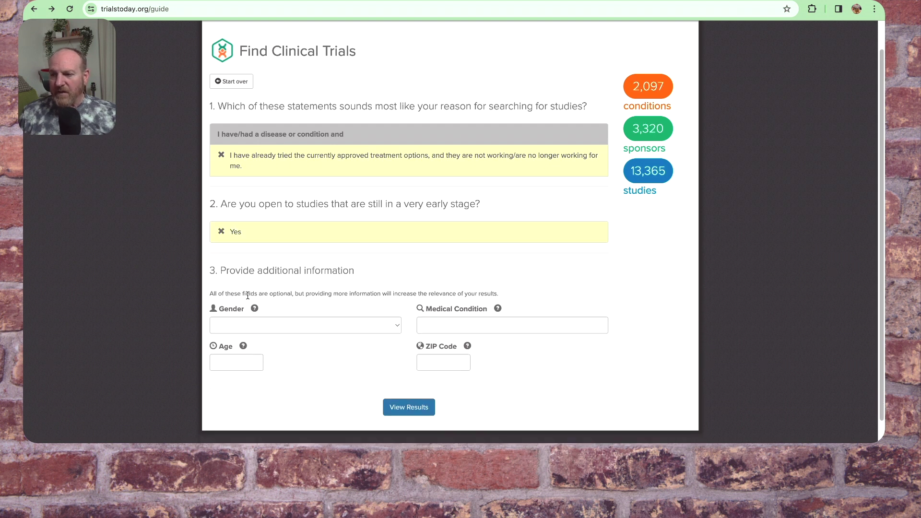
Set gender to Male and age to 60
click(242, 331)
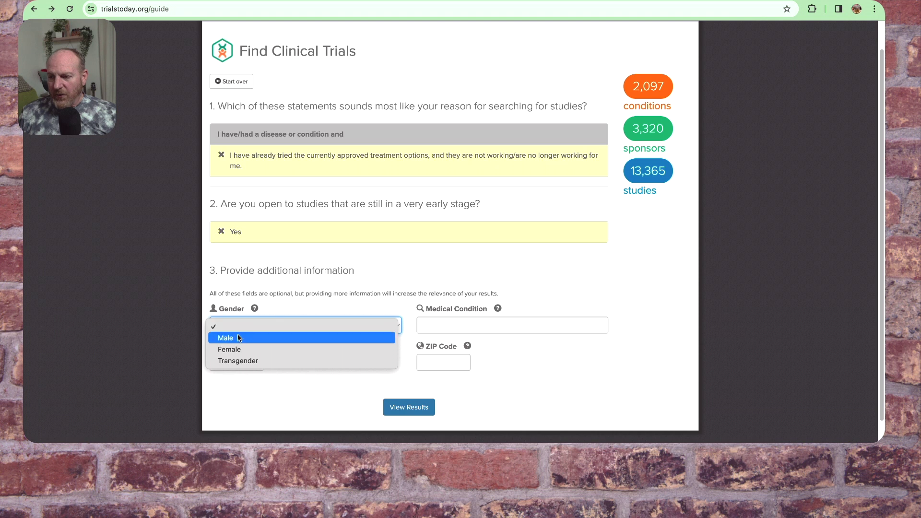
click(234, 339)
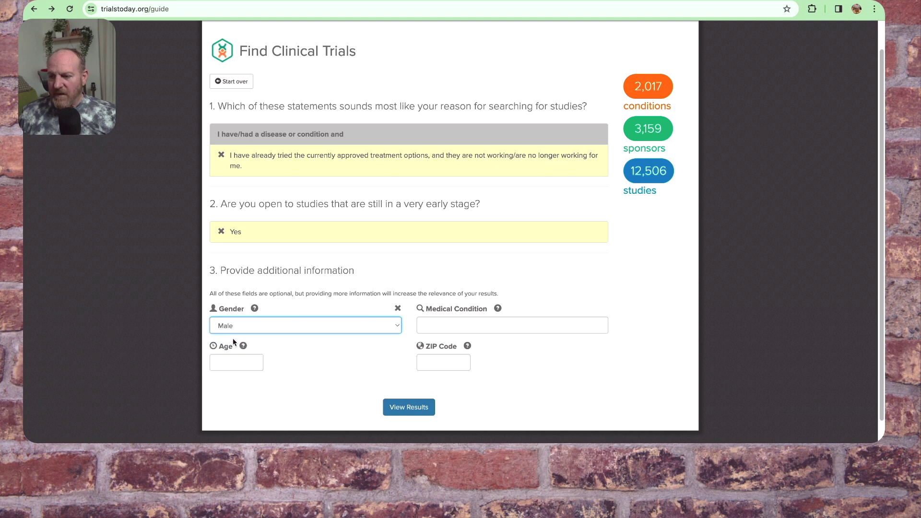
click(233, 361)
click(237, 385)
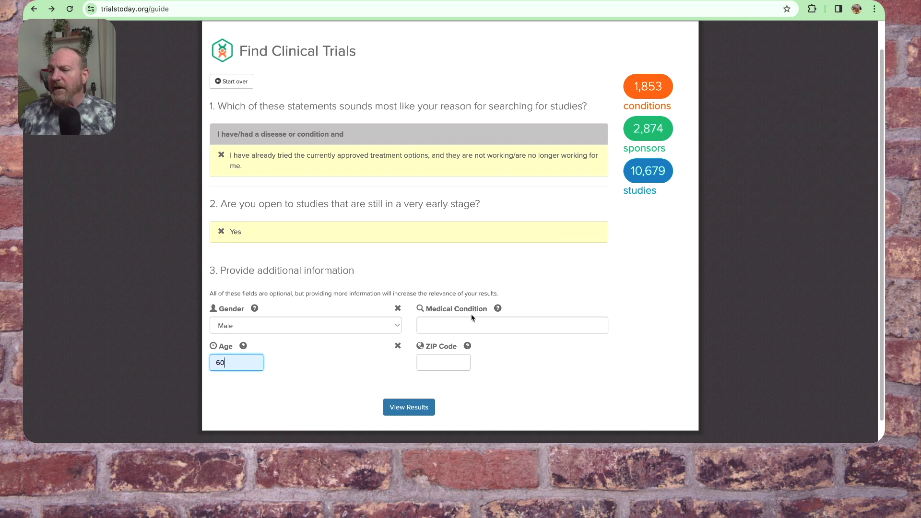
Enter 'throat cancer' as the medical condition and ZIP code 10271
click(458, 321)
text(t)
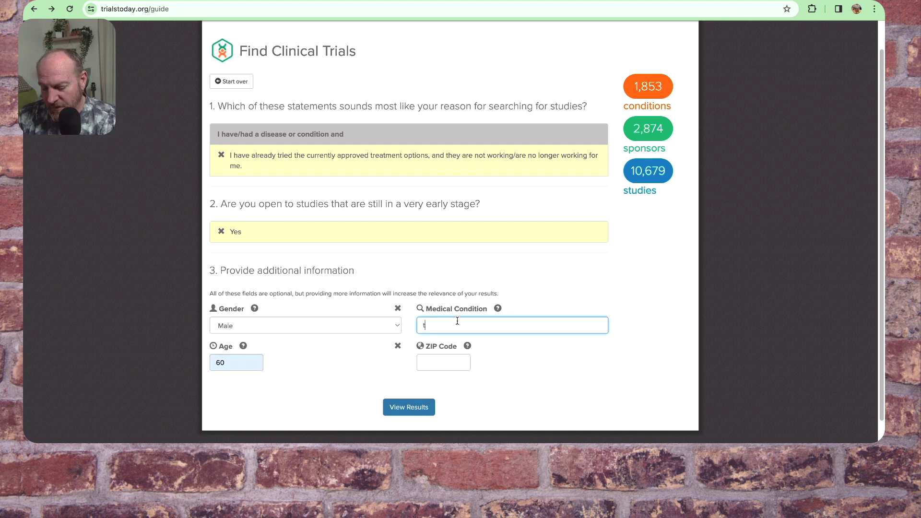
text(hroat cancer)
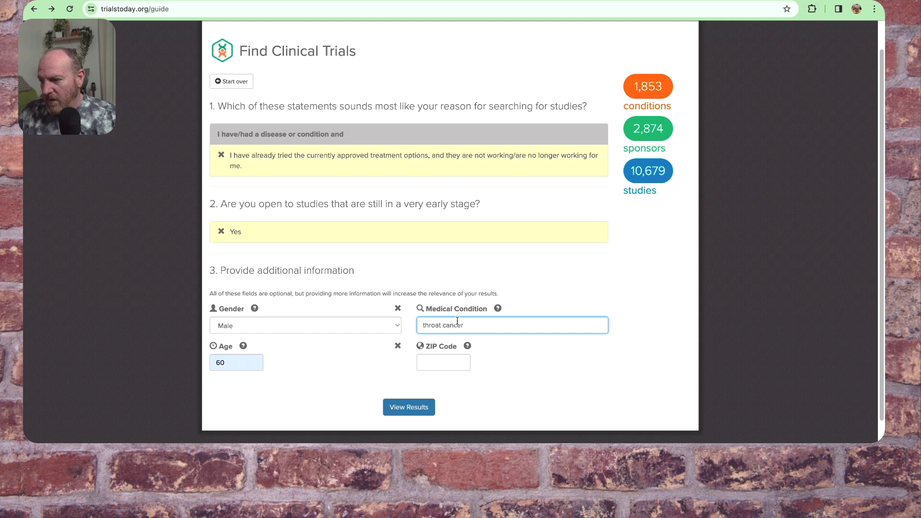
click(457, 364)
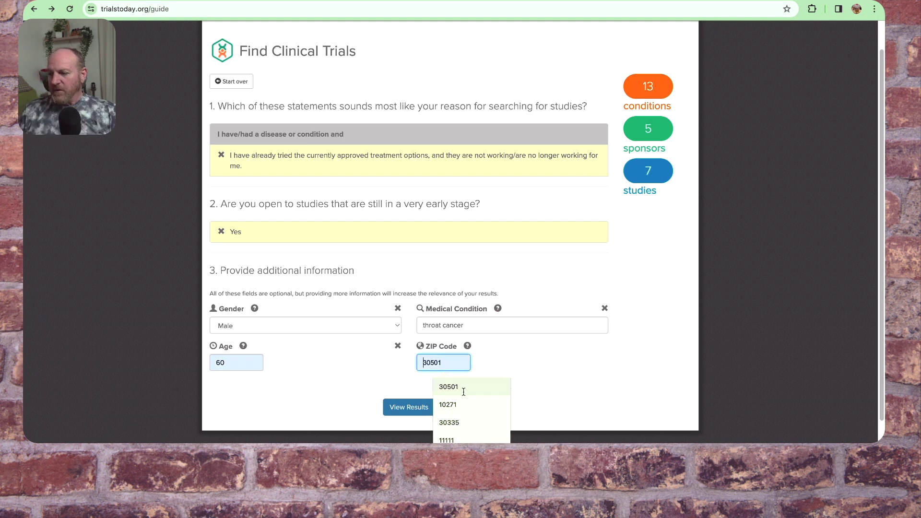
click(456, 405)
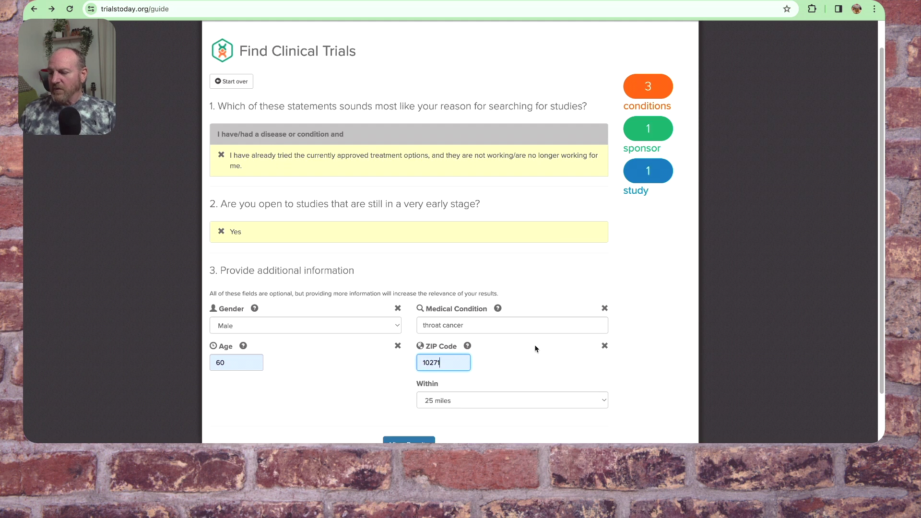
Set the distance to No limit and view the 7 matching studies
scroll(535, 344, down, 2)
click(479, 314)
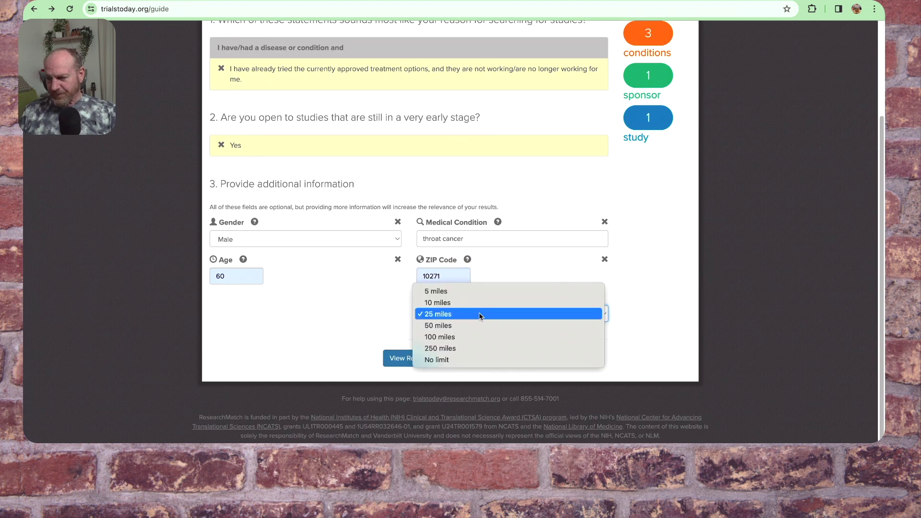
click(451, 358)
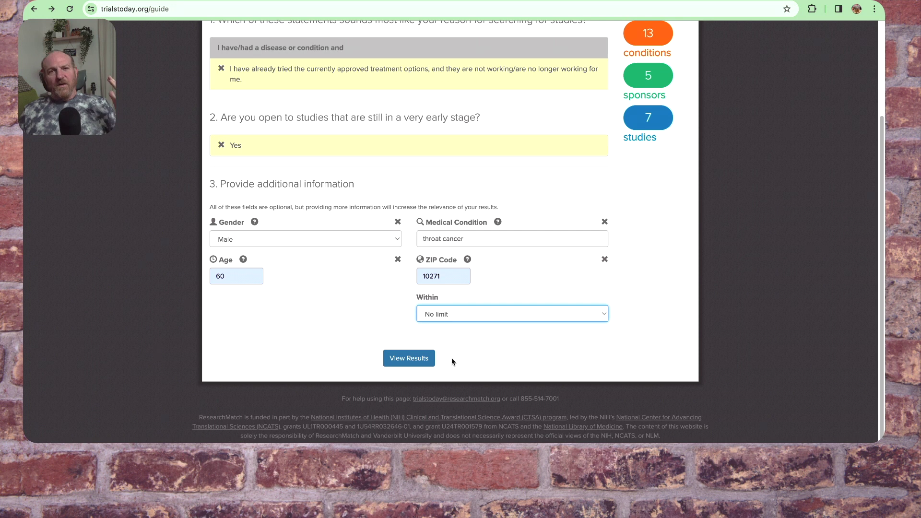
click(482, 316)
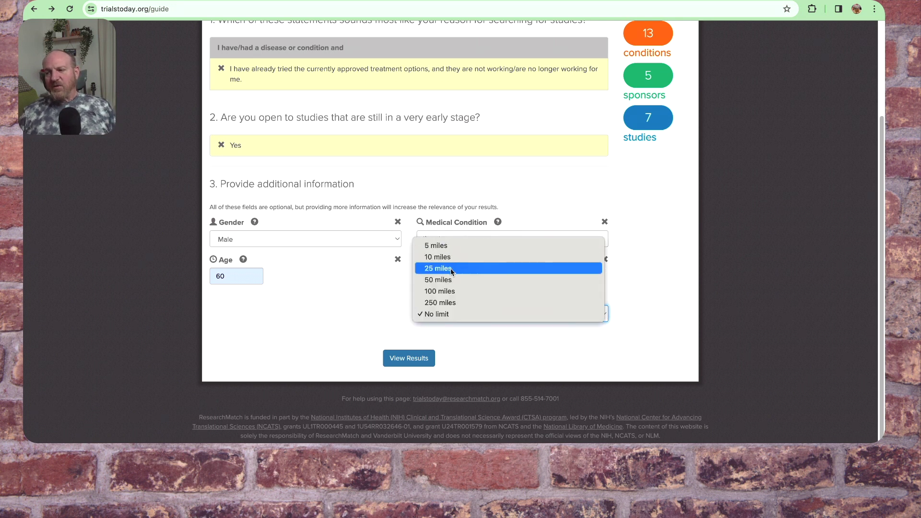
click(461, 316)
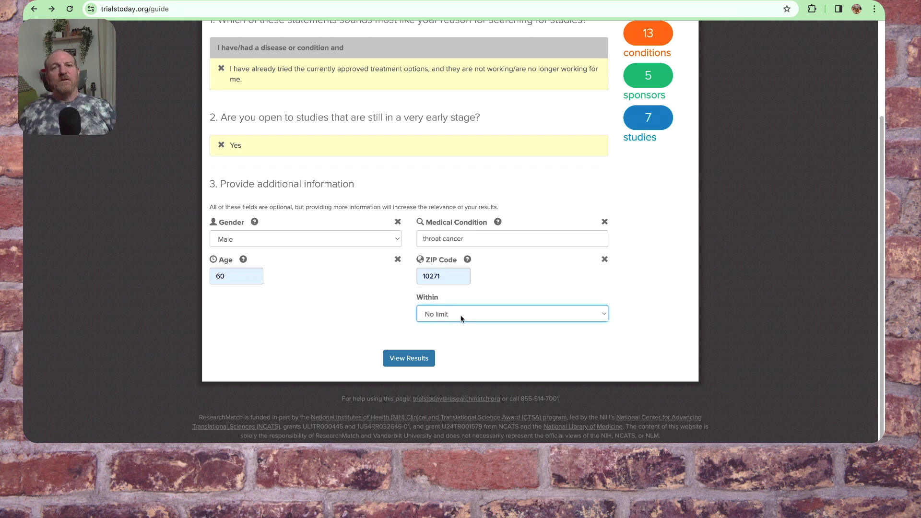
click(409, 359)
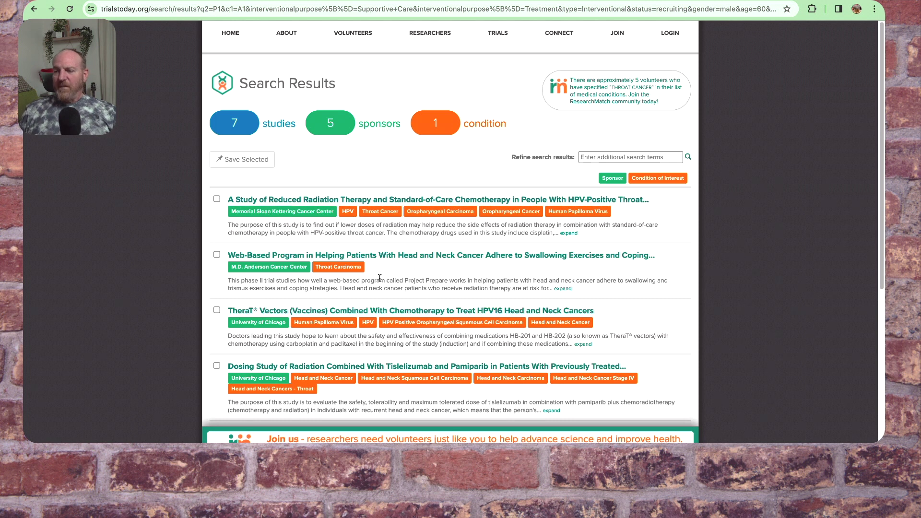
Open the TheraT Vectors (Vaccines) with chemotherapy HPV16 head and neck cancer study
scroll(380, 277, down, 1)
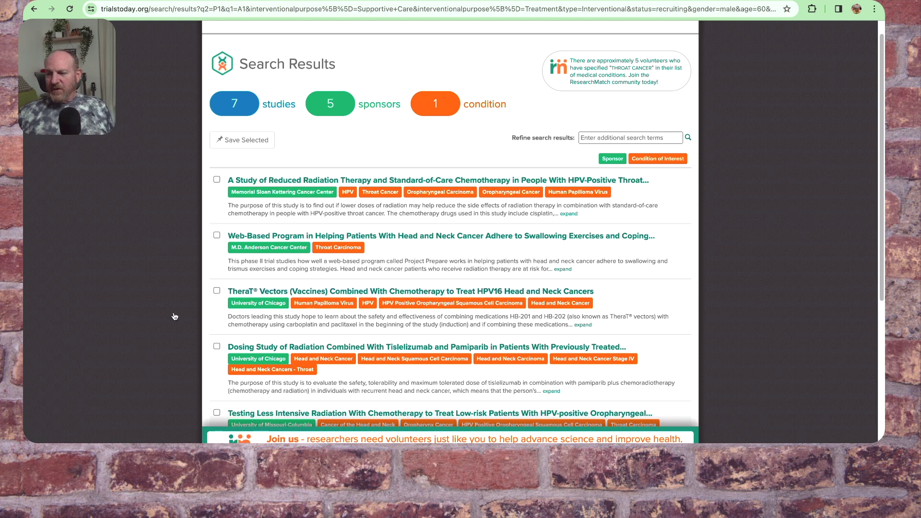
click(335, 293)
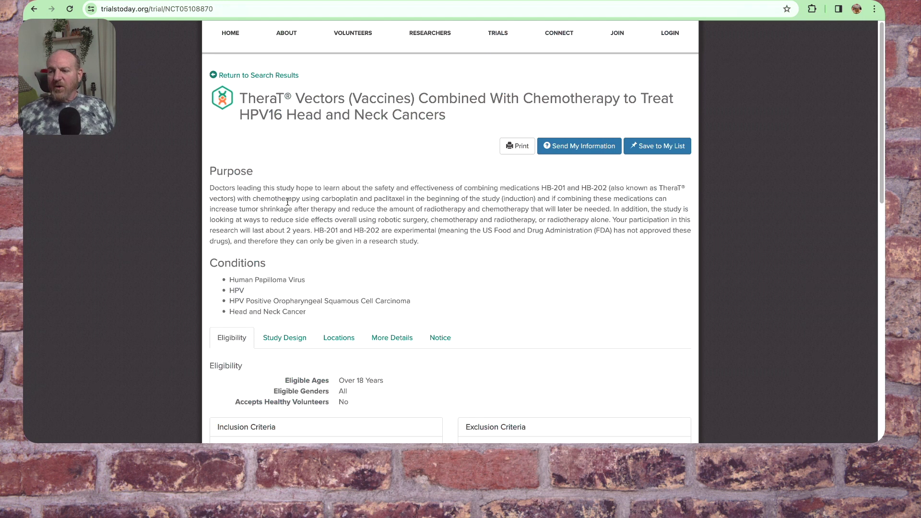
scroll(261, 282, down, 3)
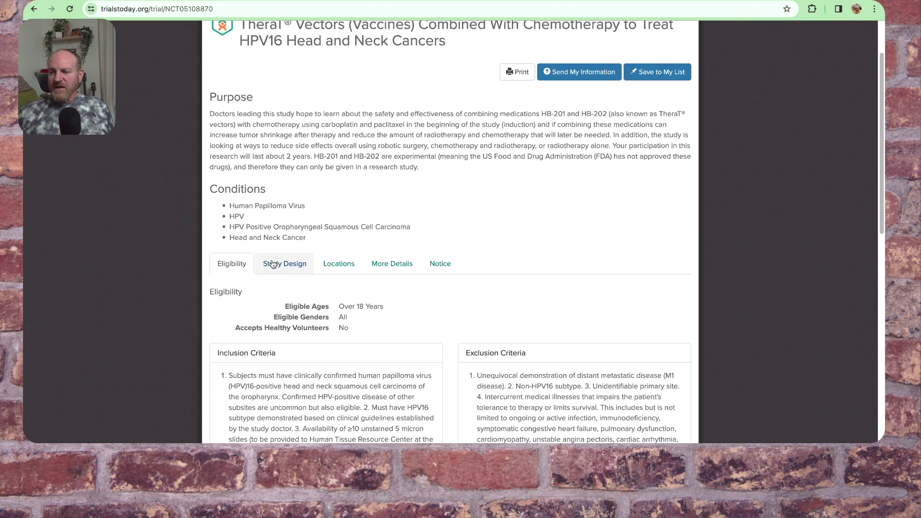
click(337, 266)
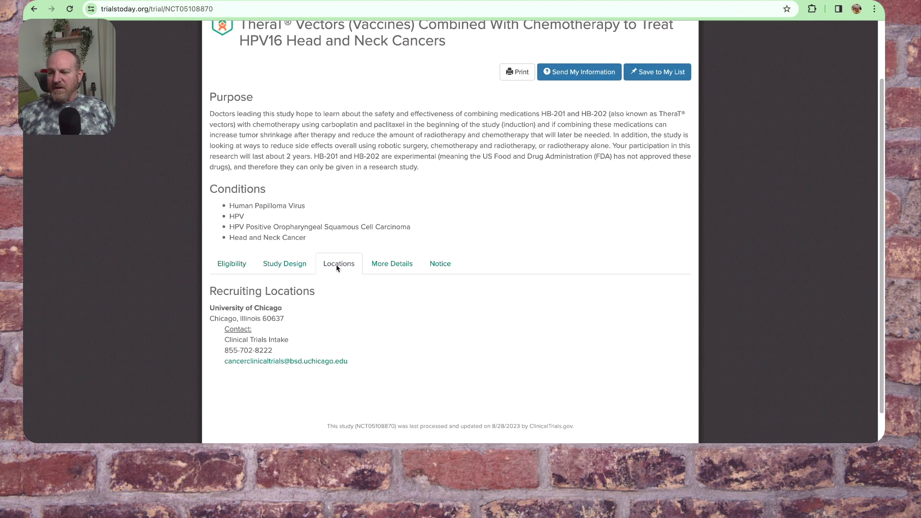
scroll(331, 292, down, 1)
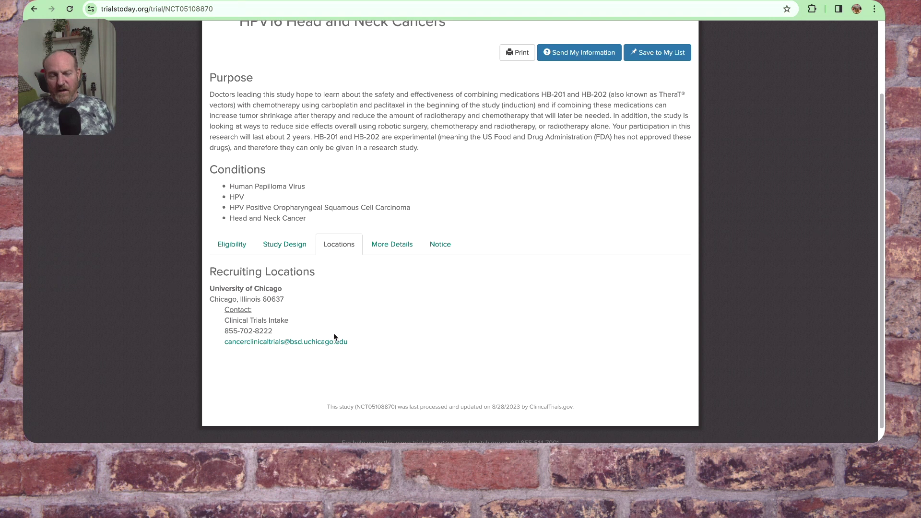
click(238, 251)
scroll(294, 308, down, 3)
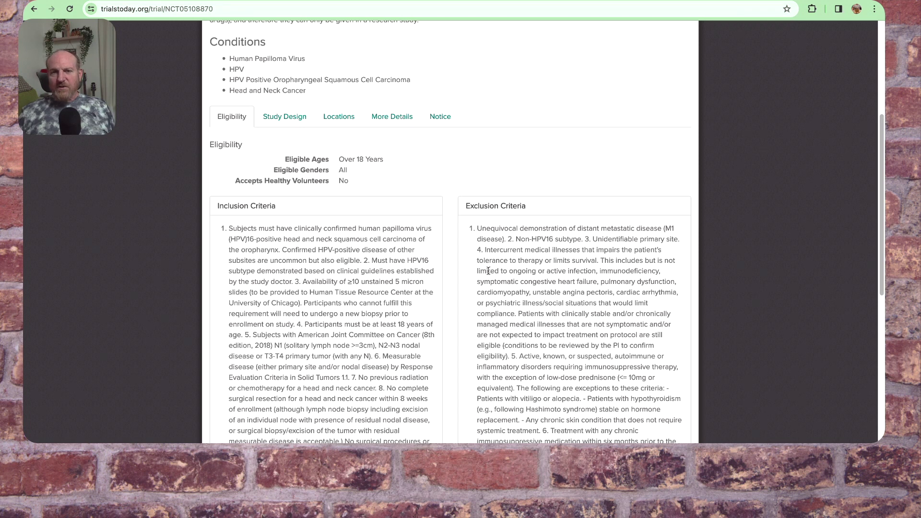
scroll(467, 278, down, 5)
scroll(466, 278, down, 4)
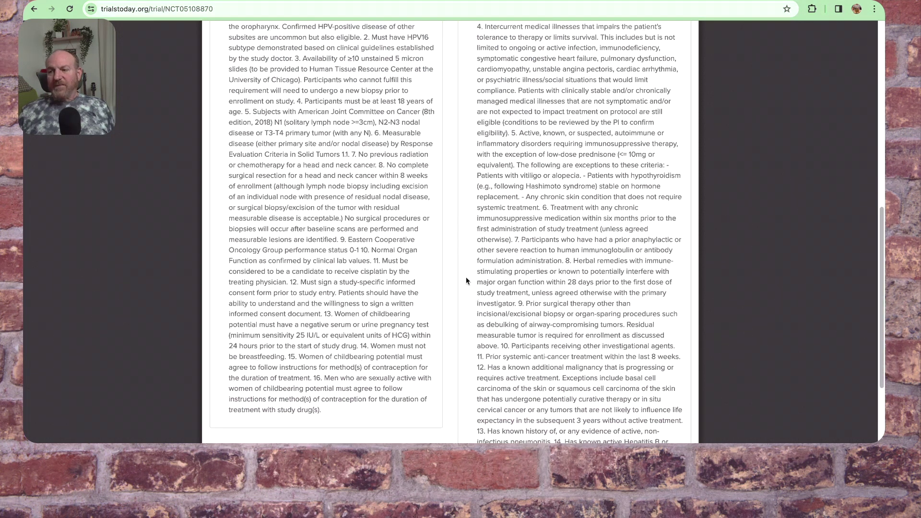
scroll(465, 278, up, 3)
scroll(466, 278, up, 8)
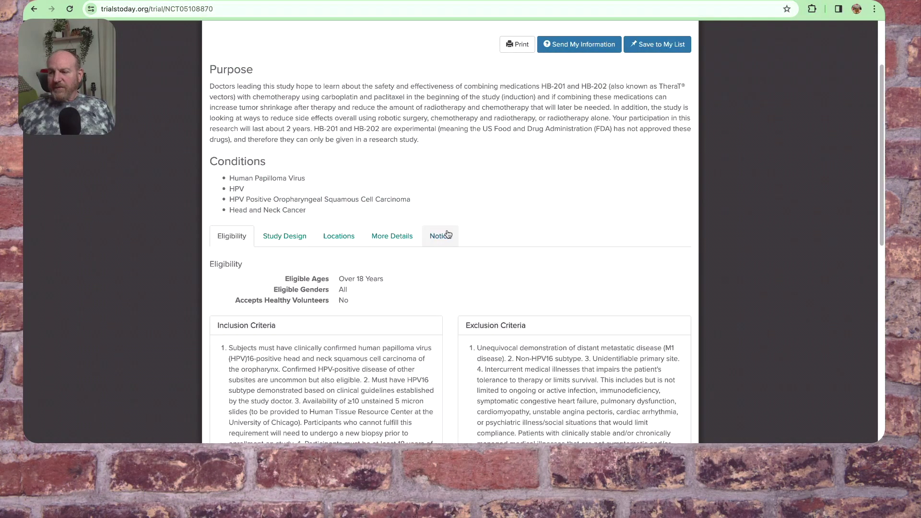
click(404, 240)
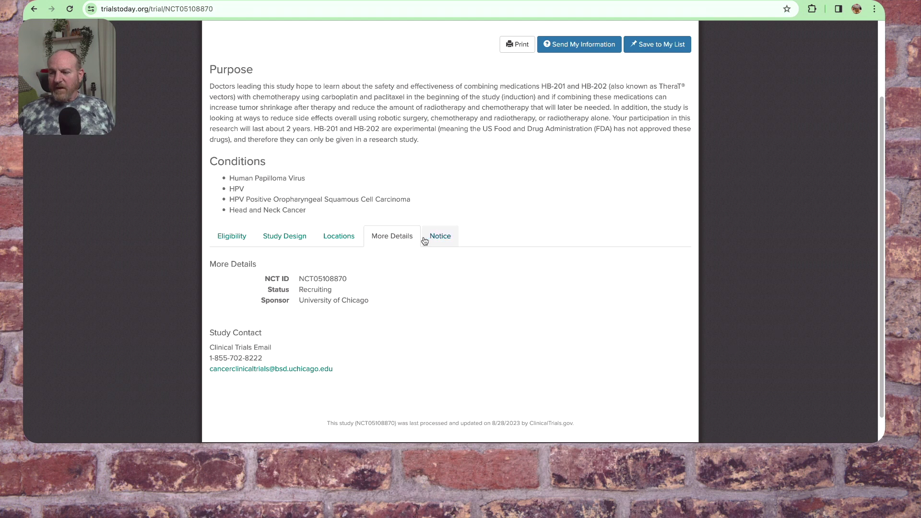
click(346, 239)
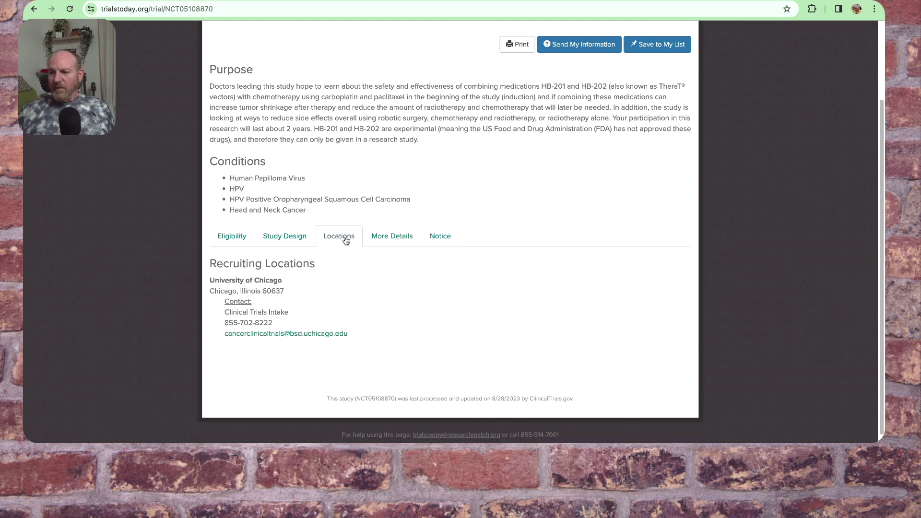
click(447, 238)
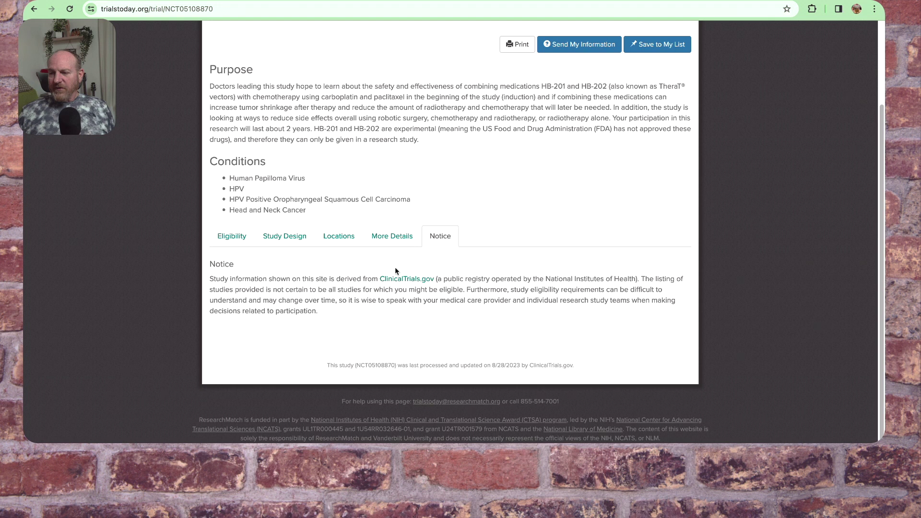
click(232, 237)
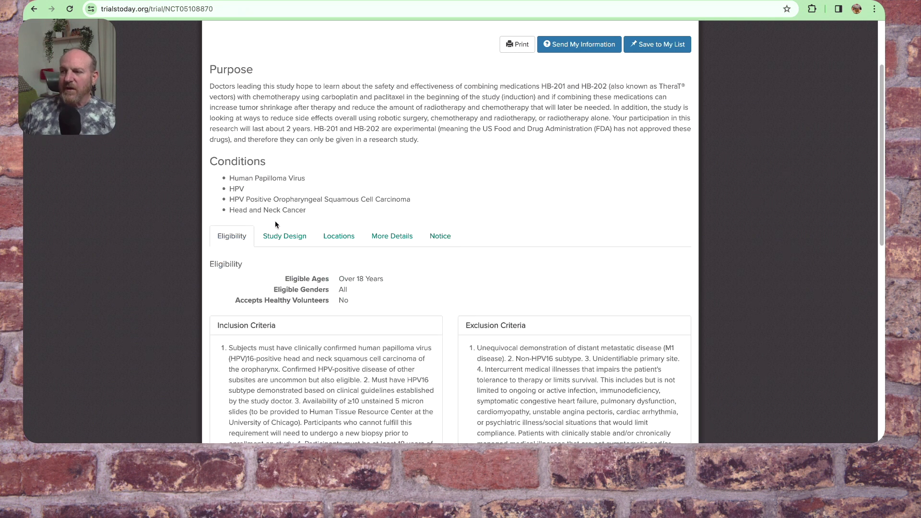
scroll(488, 145, up, 2)
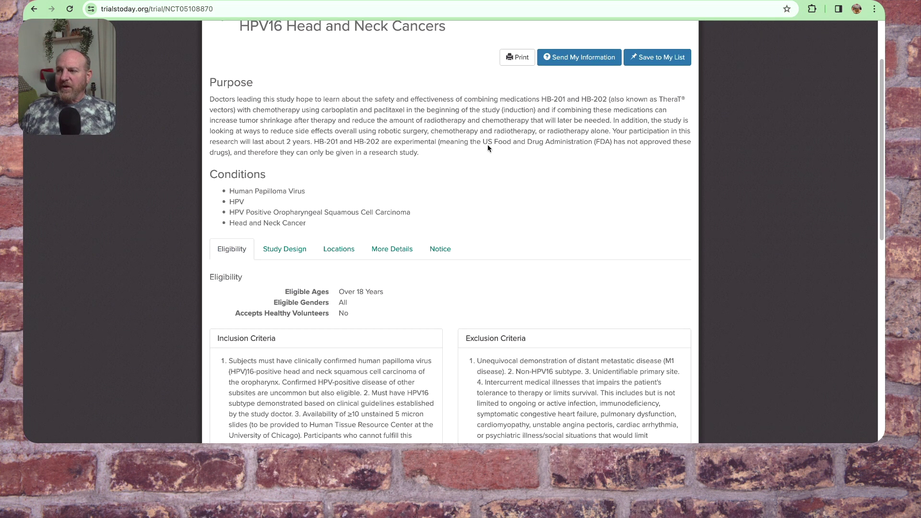
scroll(489, 118, up, 3)
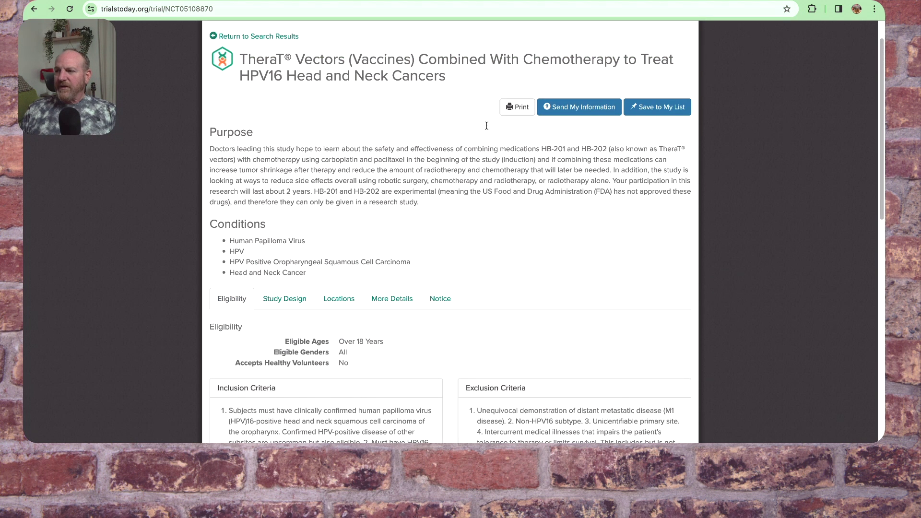